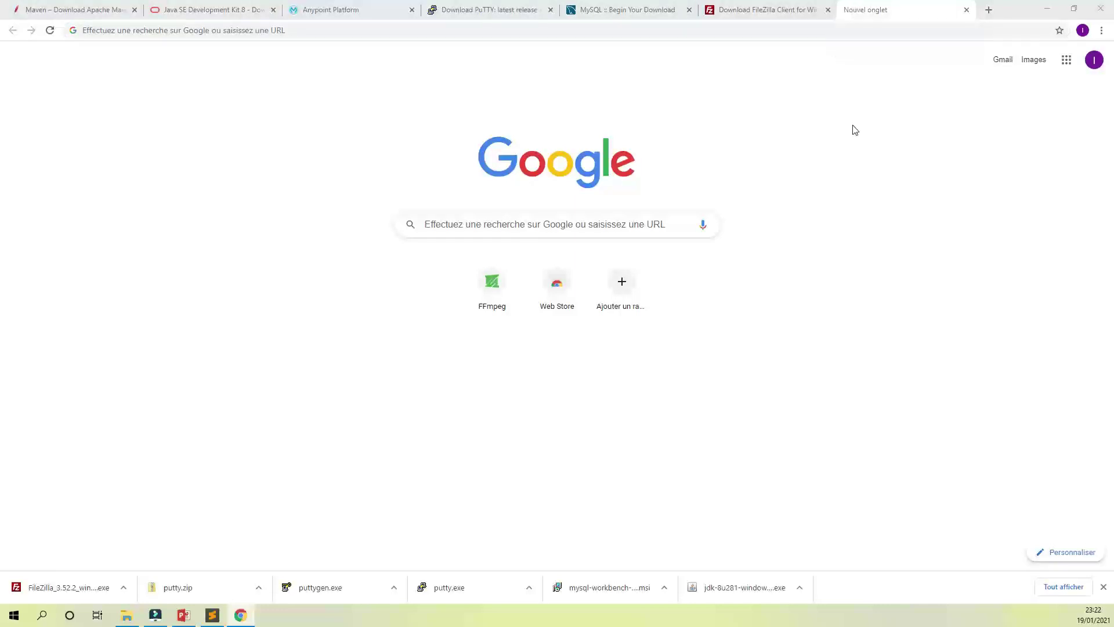
# Search Google for "maven download" and open the Apache Maven download page
pyautogui.click(806, 29)
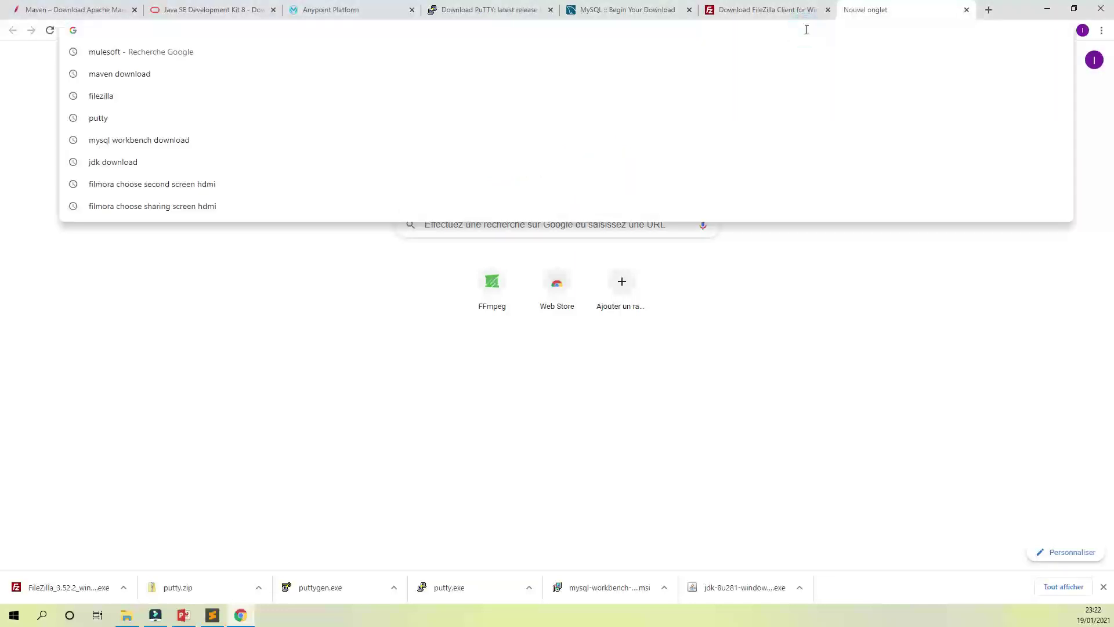
pyautogui.write('maven')
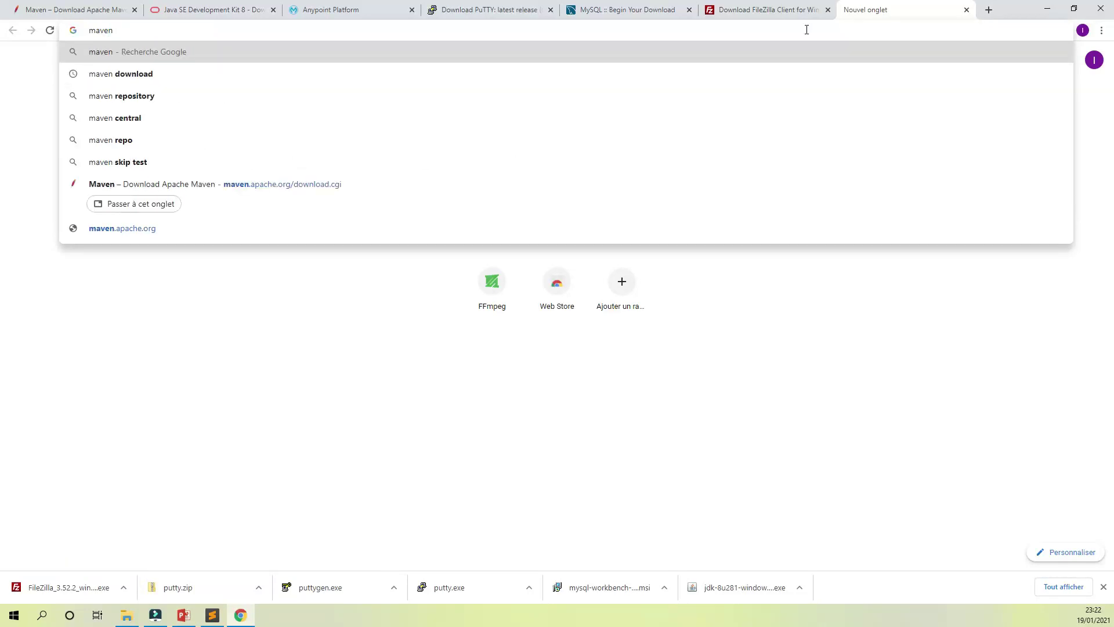
pyautogui.press('Down')
pyautogui.press('Return')
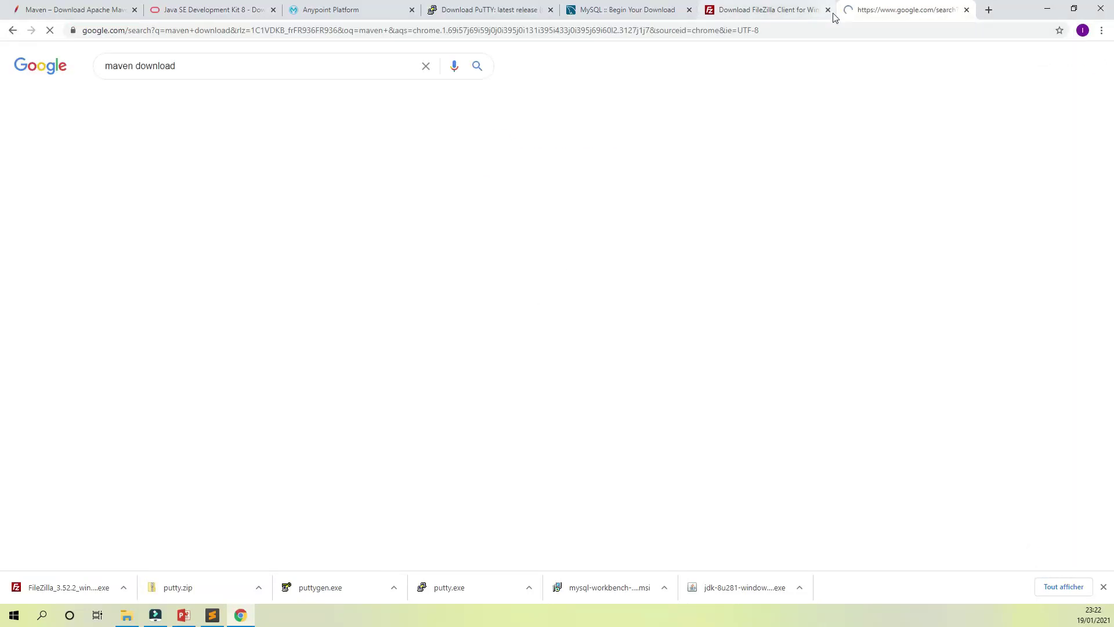
pyautogui.click(215, 165)
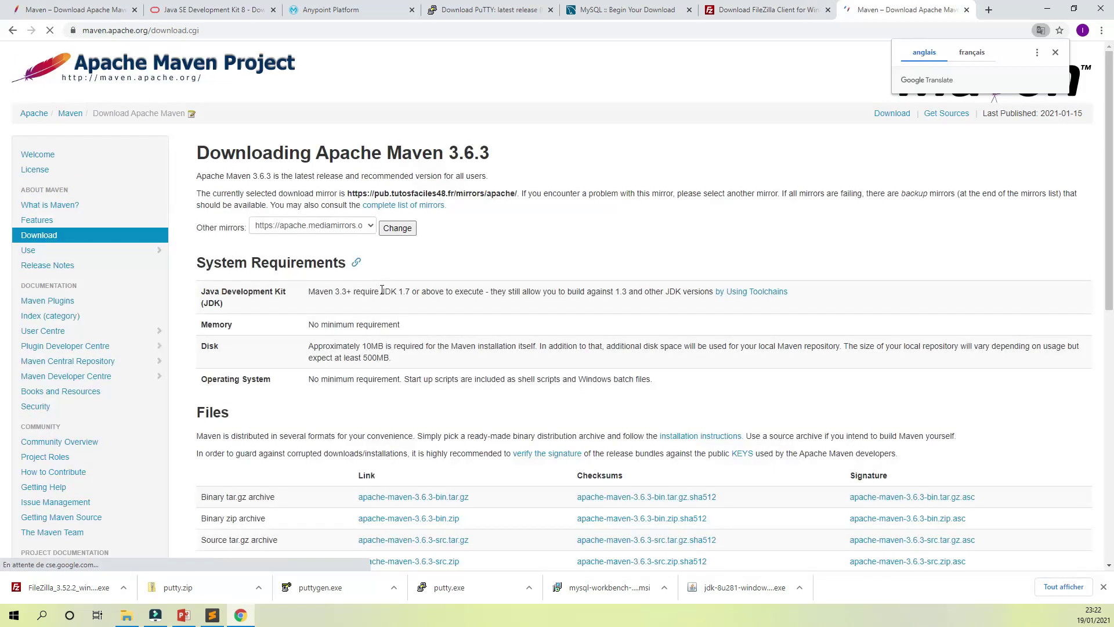
# Find the Binary zip archive entry in the Maven files list and highlight its label
pyautogui.scroll(-1, 416, 323)
pyautogui.scroll(-1, 416, 323)
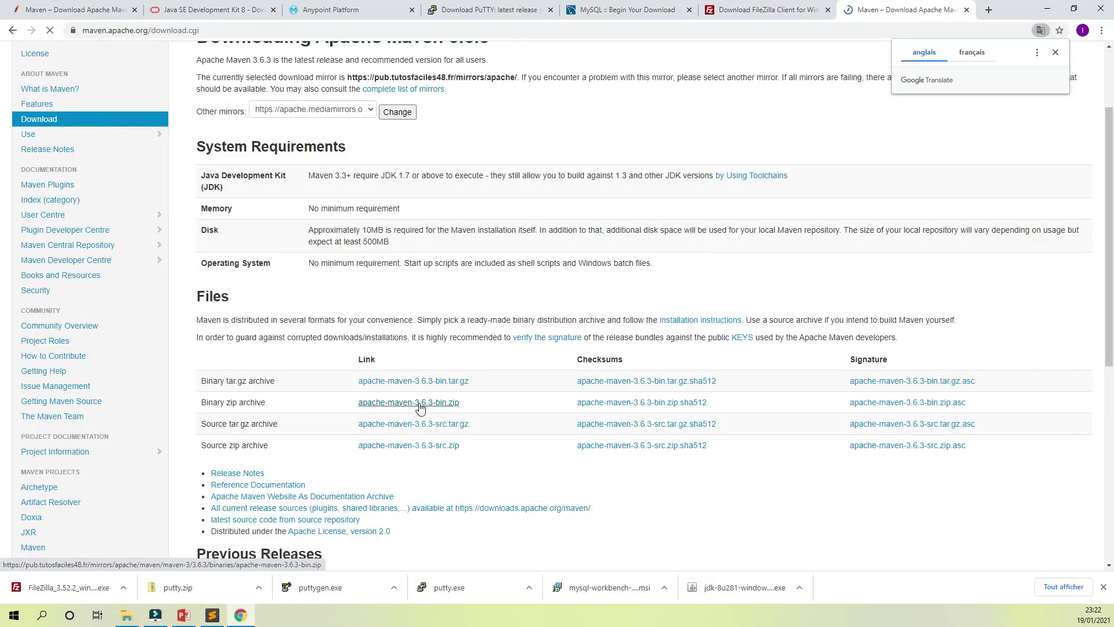
pyautogui.moveTo(207, 402); pyautogui.dragTo(268, 410)
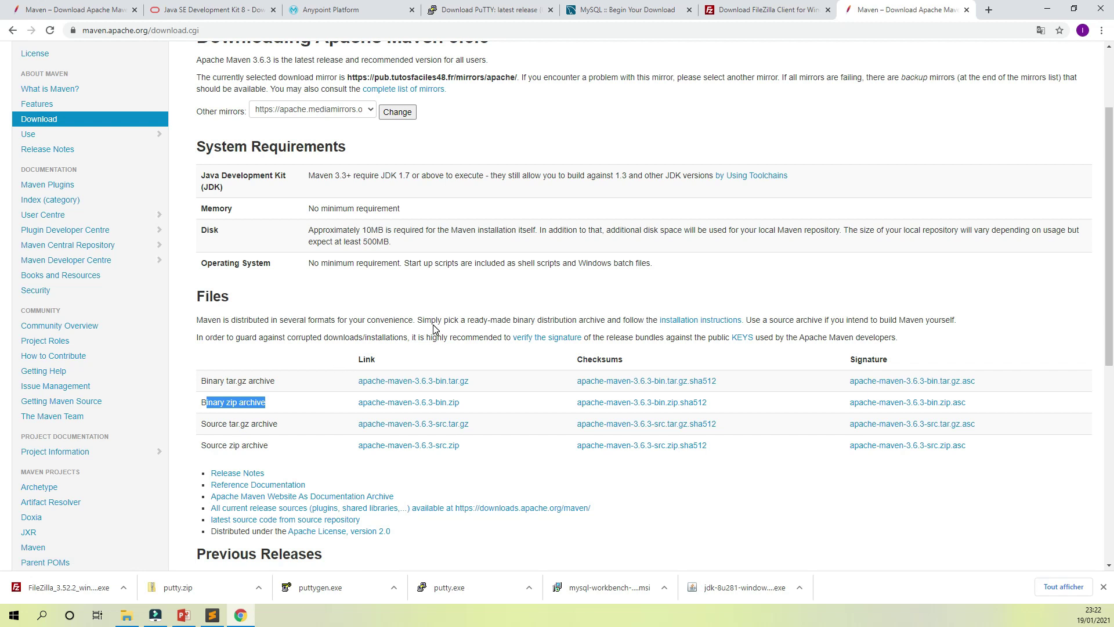
# Switch to File Explorer and select the apache-maven-3.6.3-bin archive in the Téléchargements folder
pyautogui.click(129, 619)
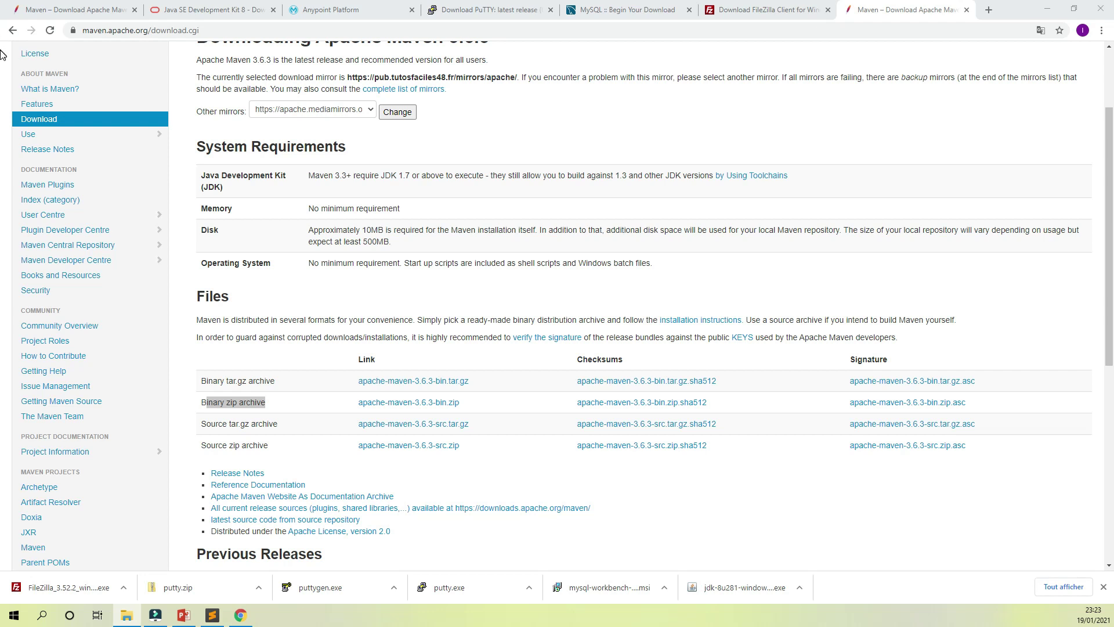
pyautogui.moveTo(35, 76); pyautogui.dragTo(594, 90)
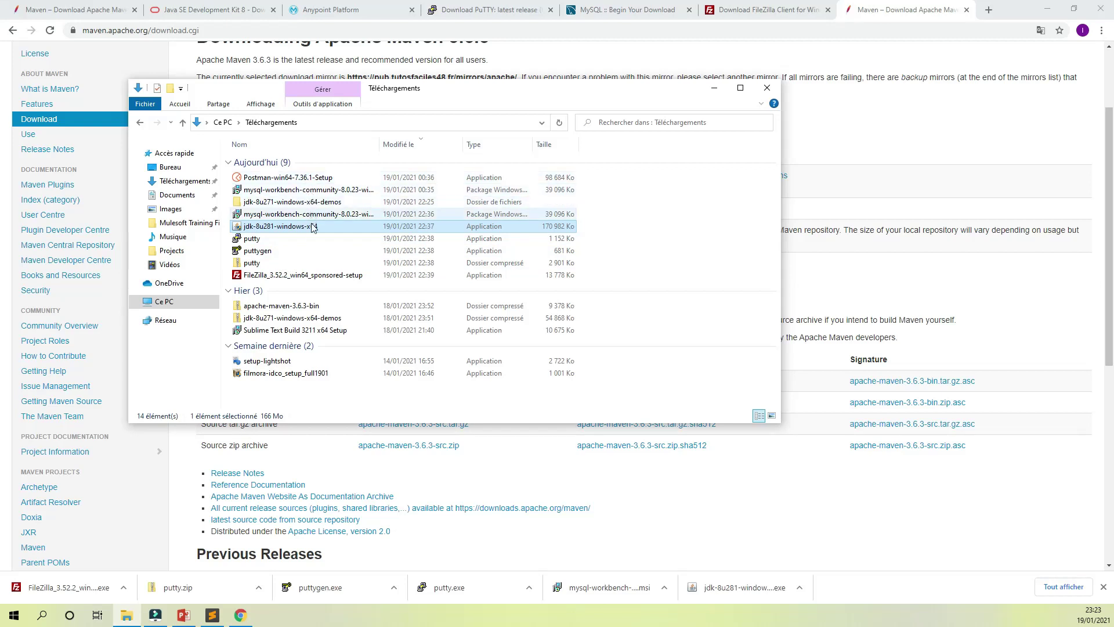
pyautogui.click(281, 306)
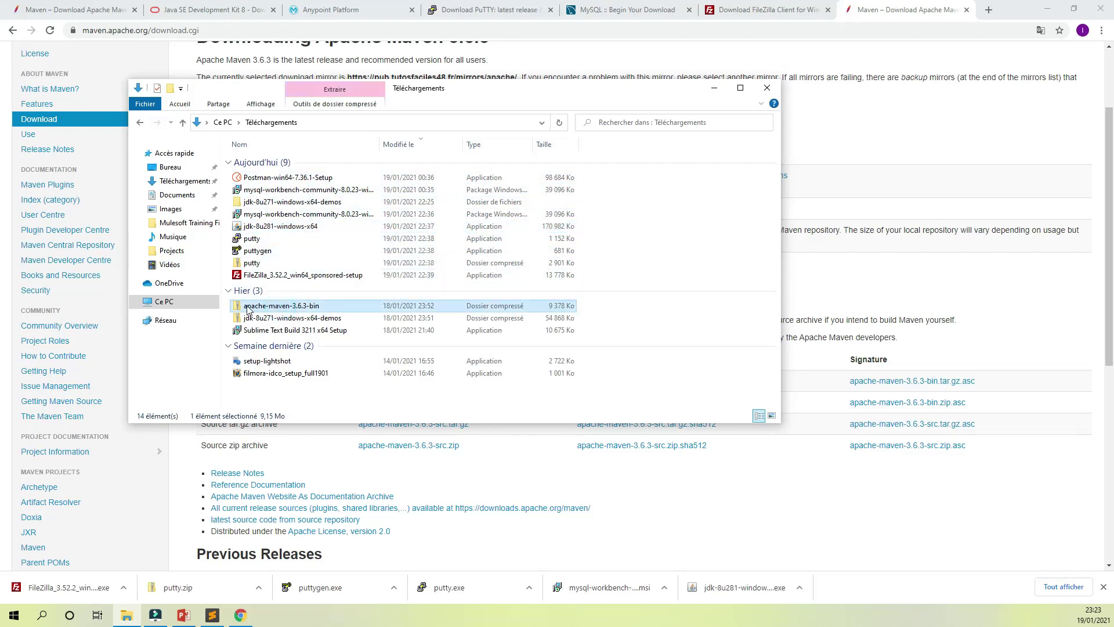
# Open the Windows-SSD (C:) drive and select the maven folder
pyautogui.click(165, 302)
pyautogui.doubleClick(294, 289)
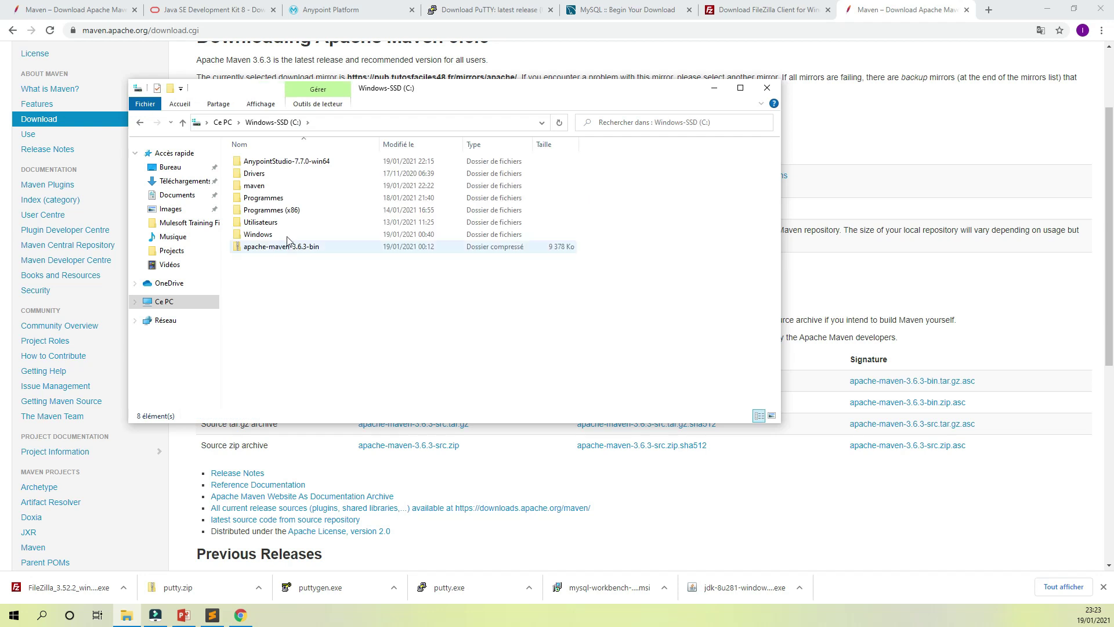
pyautogui.click(255, 186)
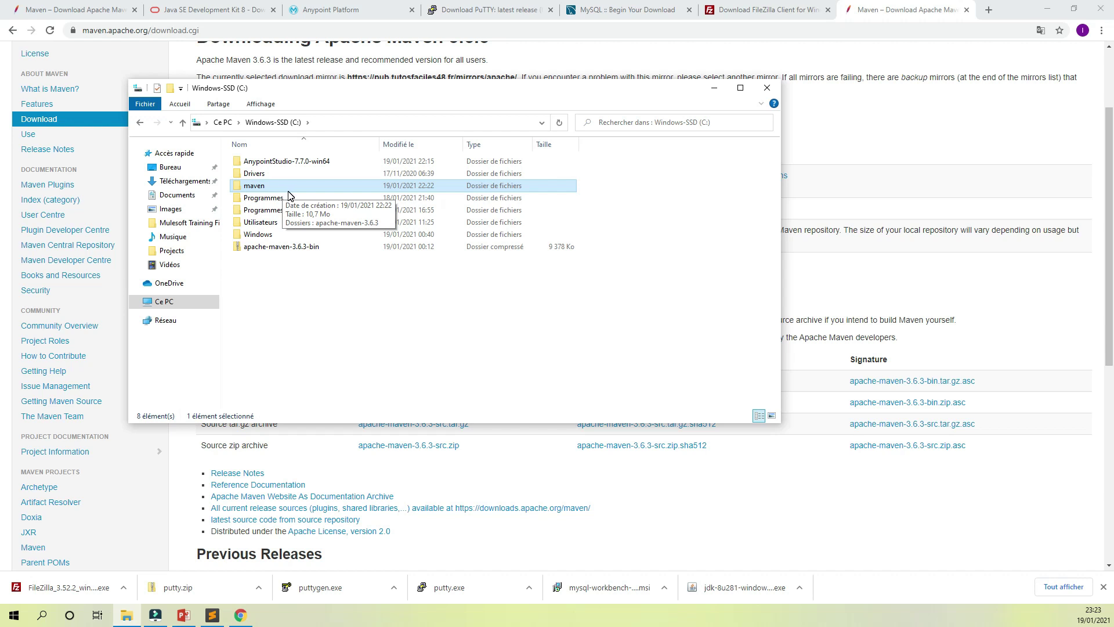
# Switch back to Chrome, search for "mulesoft download" and open the Download Anypoint Studio & Mule page
pyautogui.click(337, 10)
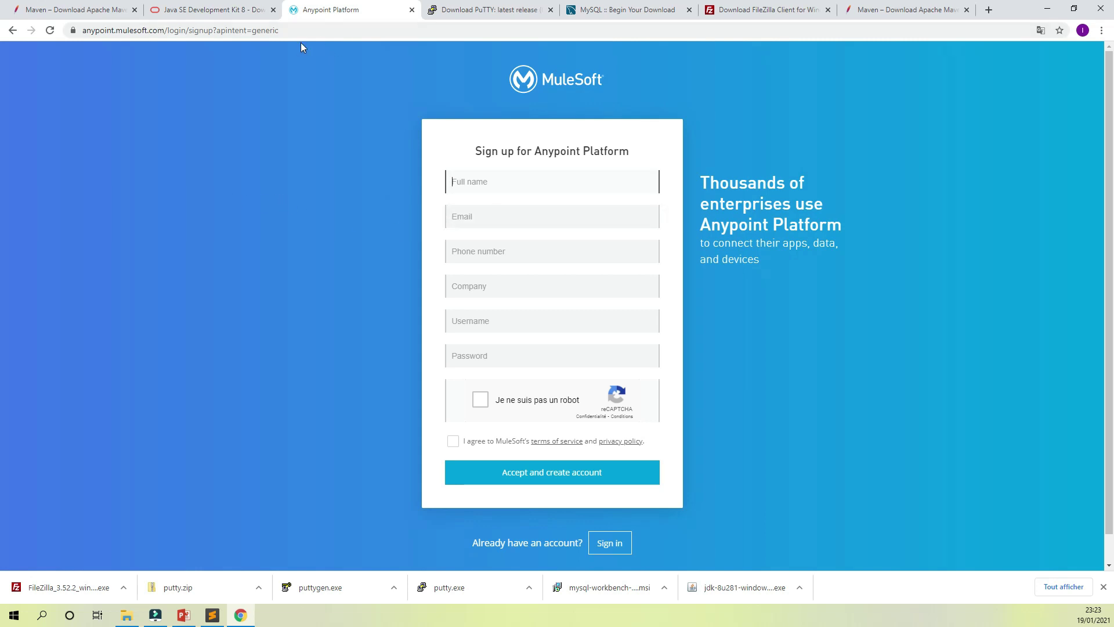
pyautogui.click(942, 10)
pyautogui.click(930, 30)
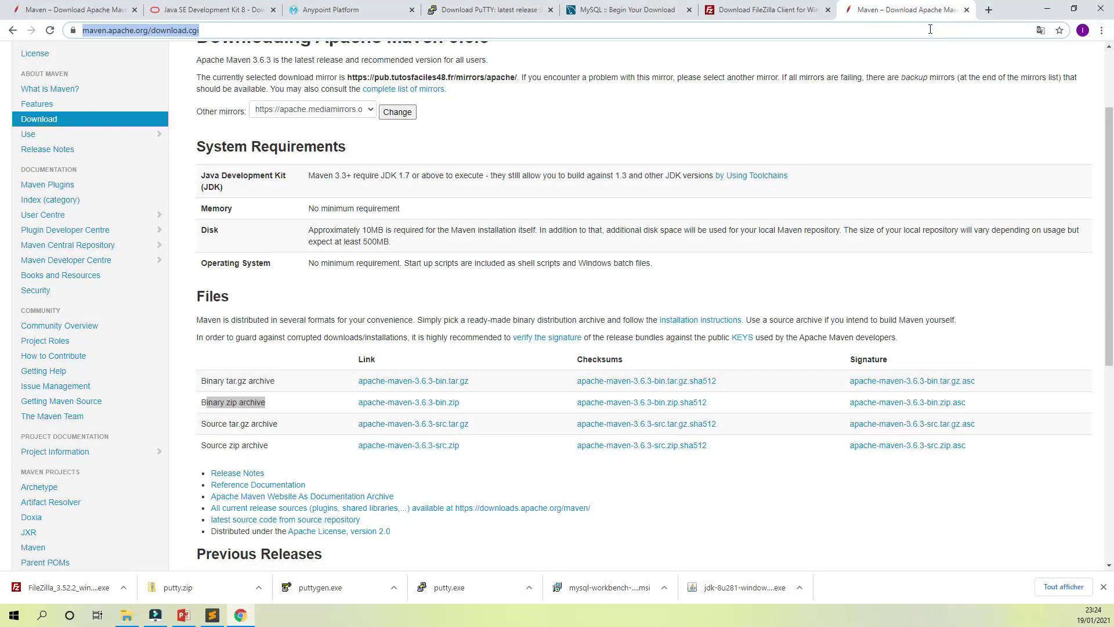
pyautogui.write('mulesoft do')
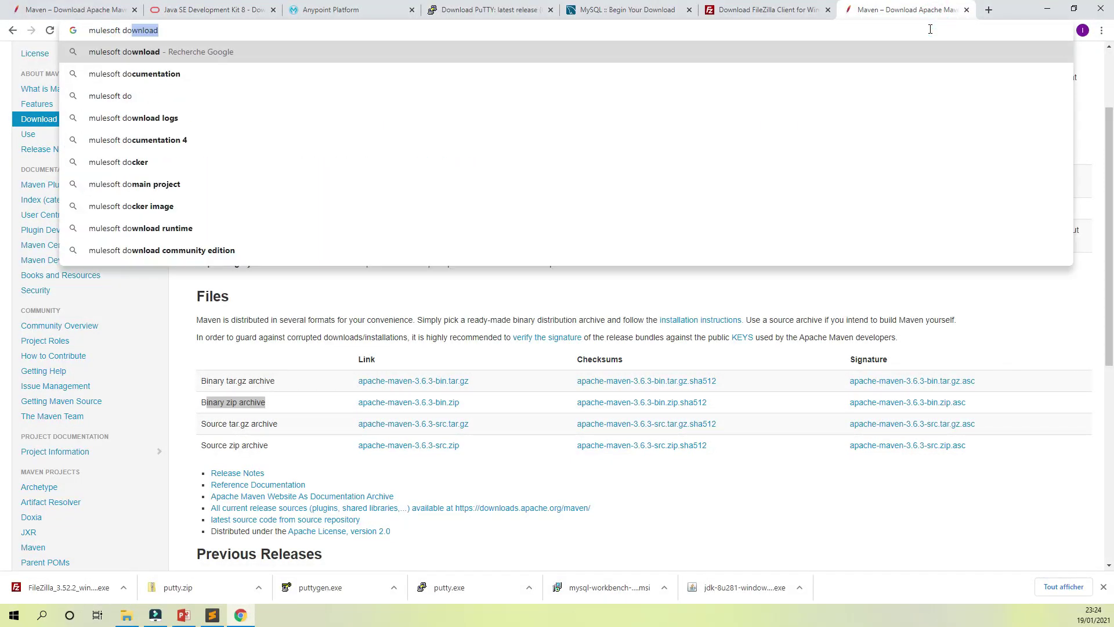
pyautogui.press('Return')
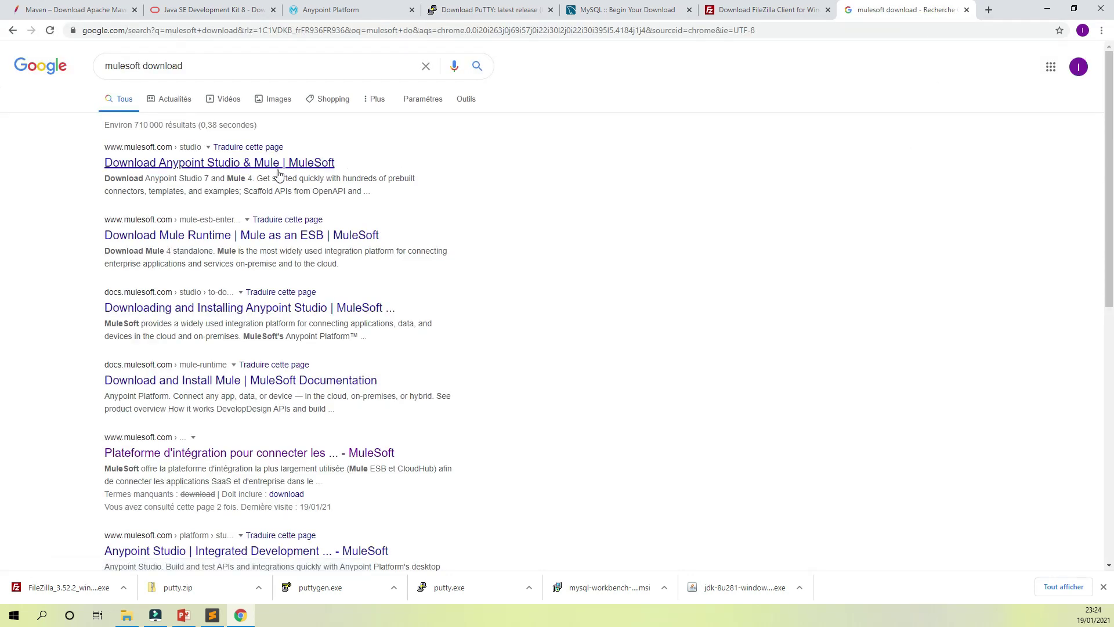
pyautogui.click(283, 167)
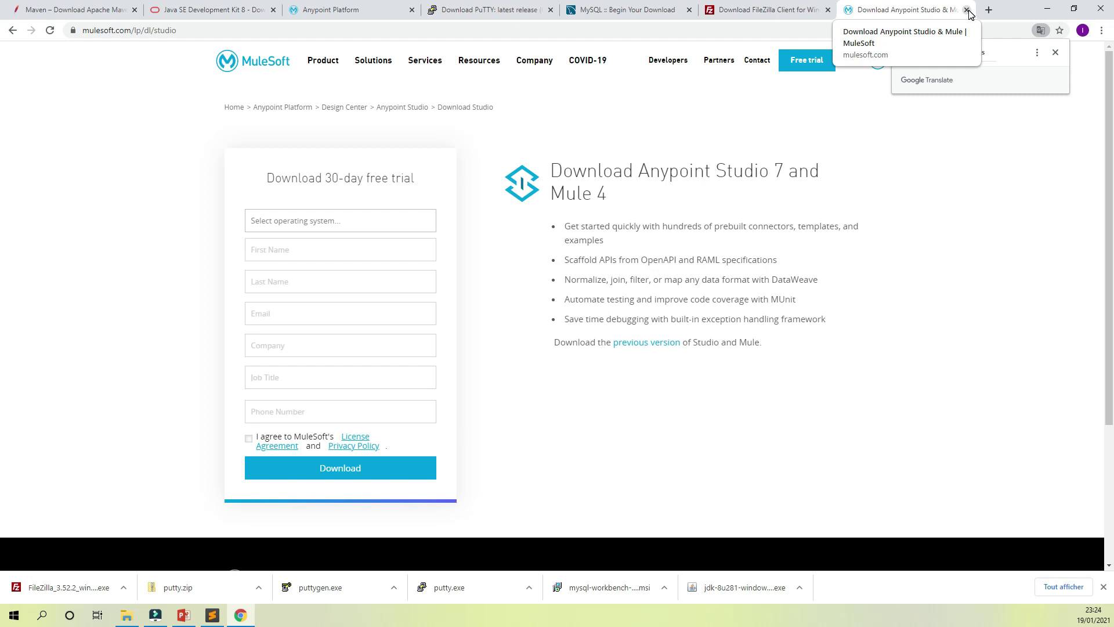
# Close the Anypoint Studio download page and examine the C: drive folders in File Explorer
pyautogui.click(968, 11)
pyautogui.click(336, 10)
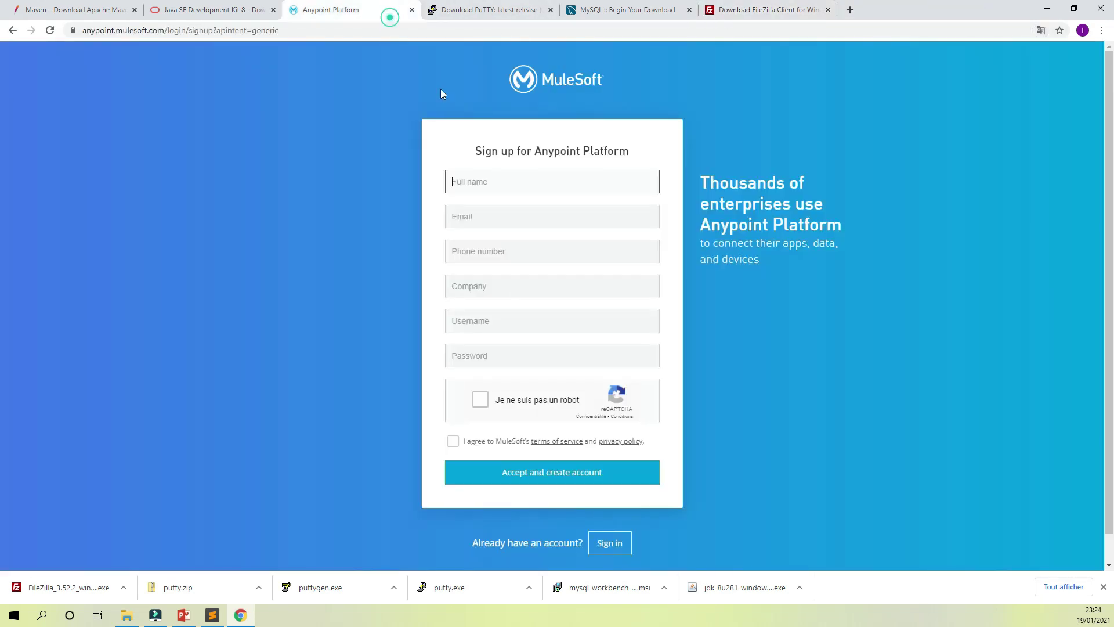
pyautogui.click(127, 617)
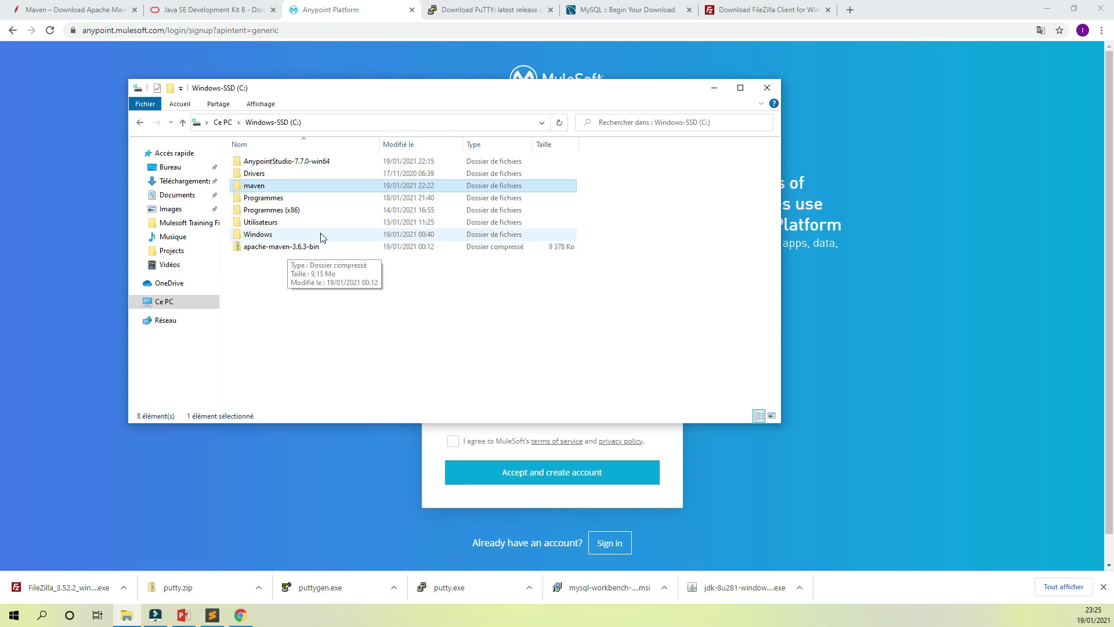
pyautogui.click(448, 320)
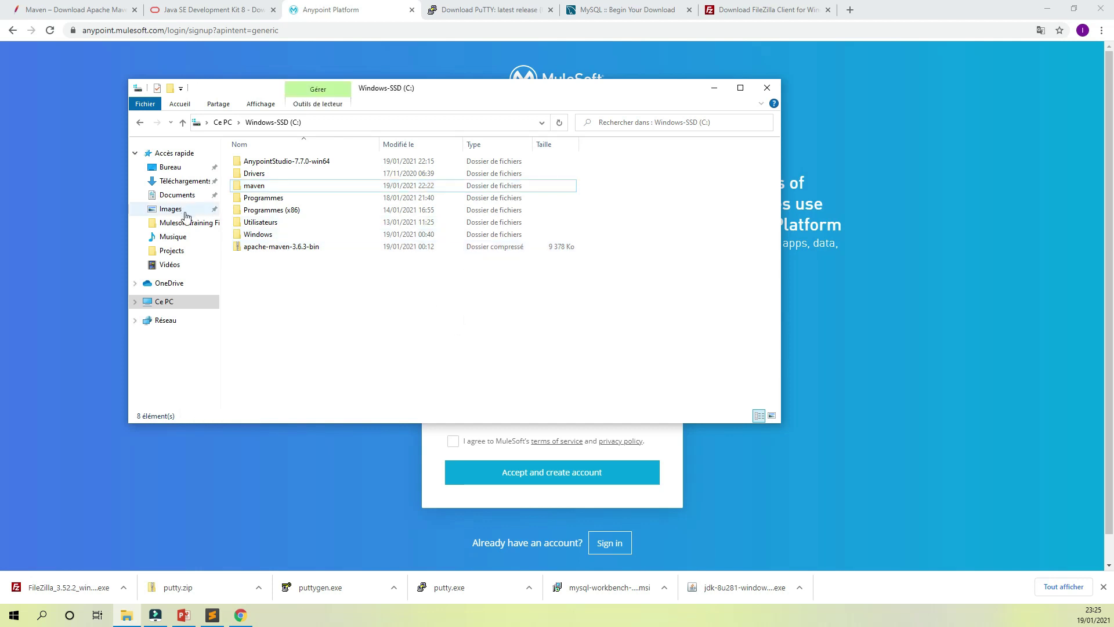
# Switch to the Java SE Development Kit 8 downloads page in Chrome and highlight the Windows x64 entry for 8u281
pyautogui.click(209, 6)
pyautogui.scroll(13, 336, 149)
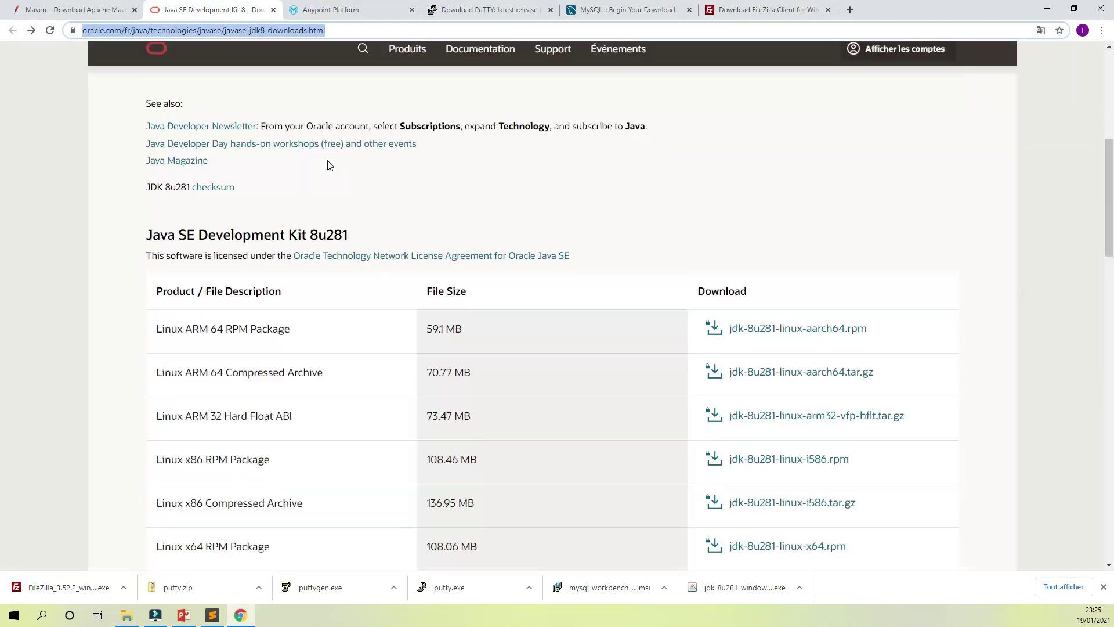
pyautogui.scroll(2, 308, 153)
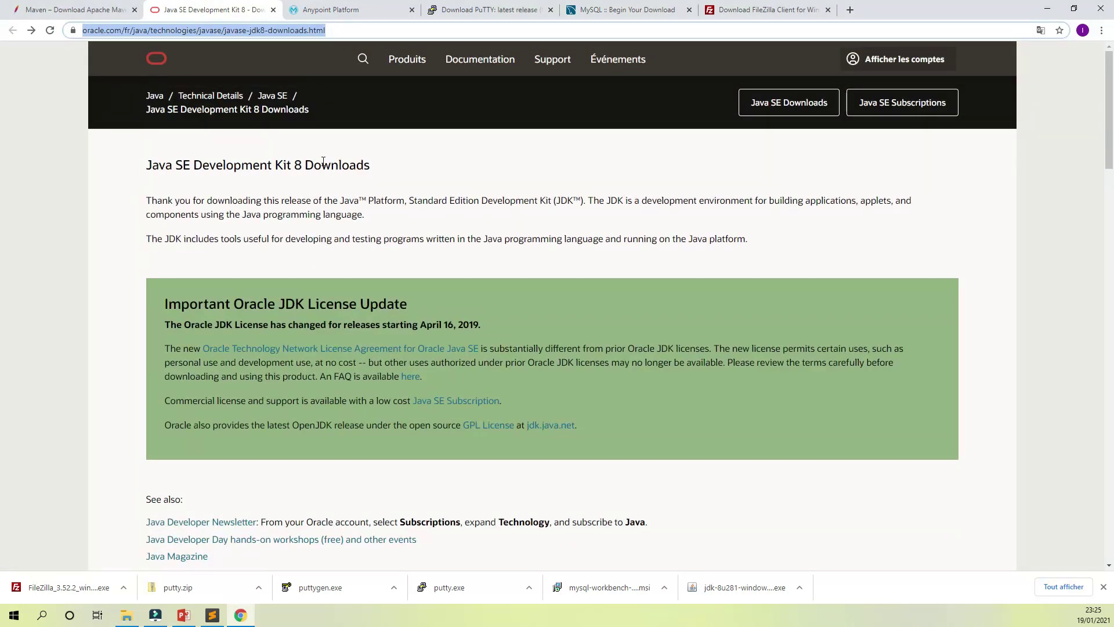
pyautogui.scroll(-10, 331, 167)
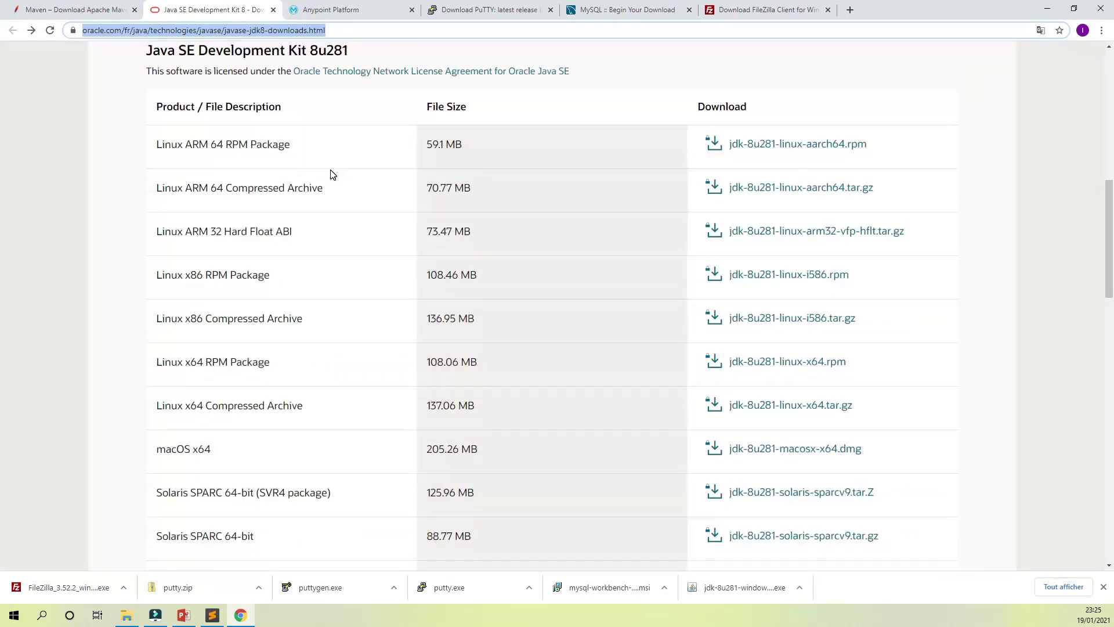
pyautogui.scroll(-2, 333, 174)
pyautogui.scroll(-3, 409, 205)
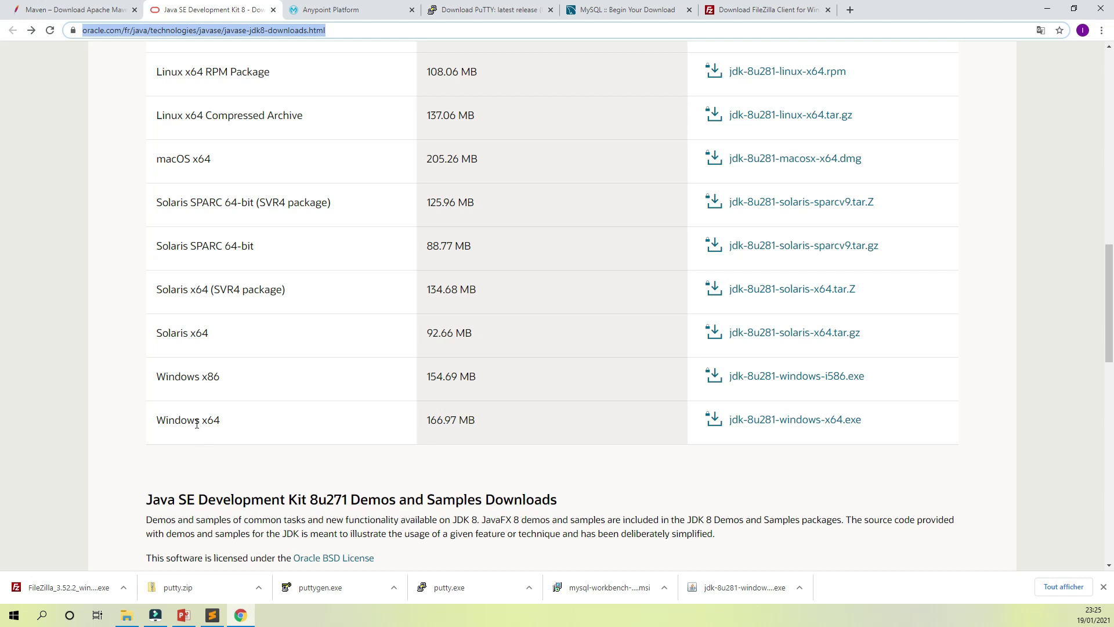
pyautogui.moveTo(159, 422); pyautogui.dragTo(222, 426)
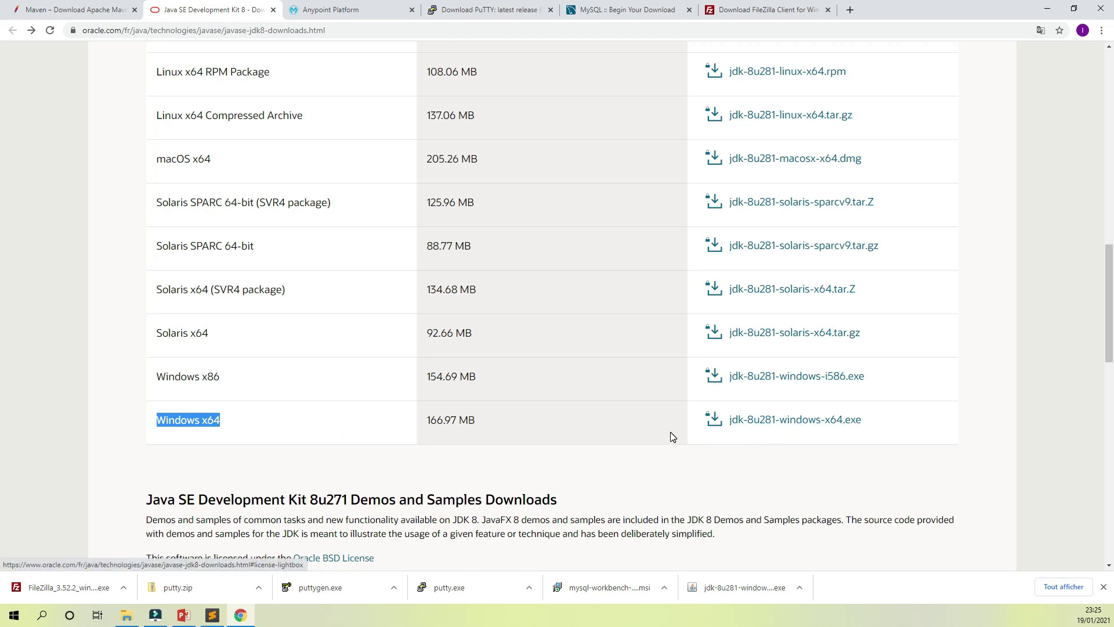
# Run the jdk-8u281-windows-x64 installer from the Téléchargements folder and continue past the setup wizard's welcome page
pyautogui.click(131, 619)
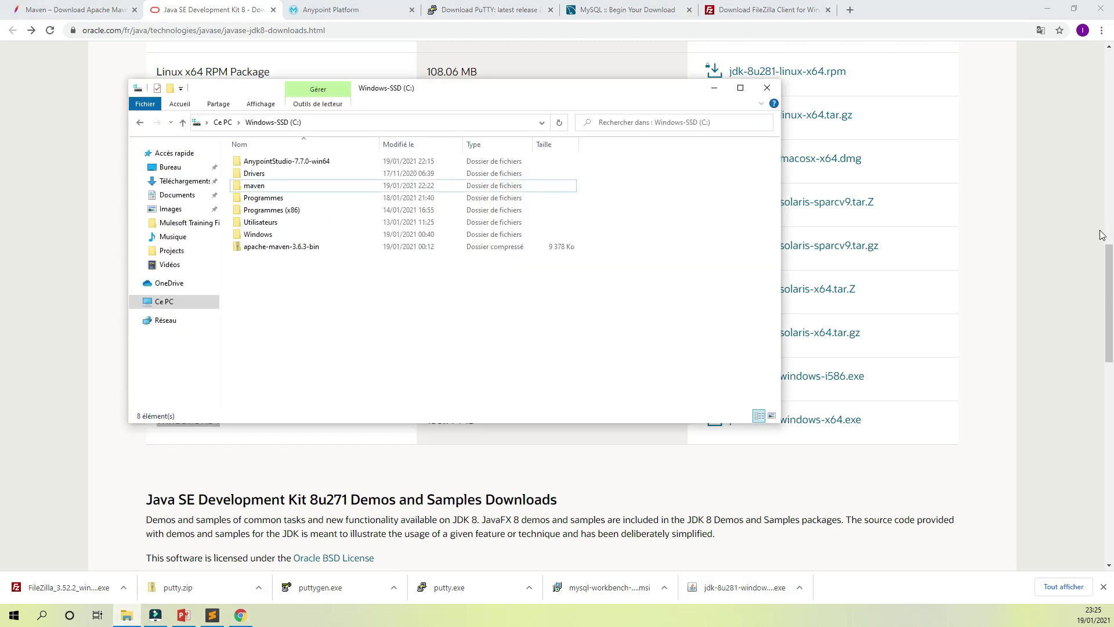
pyautogui.click(174, 181)
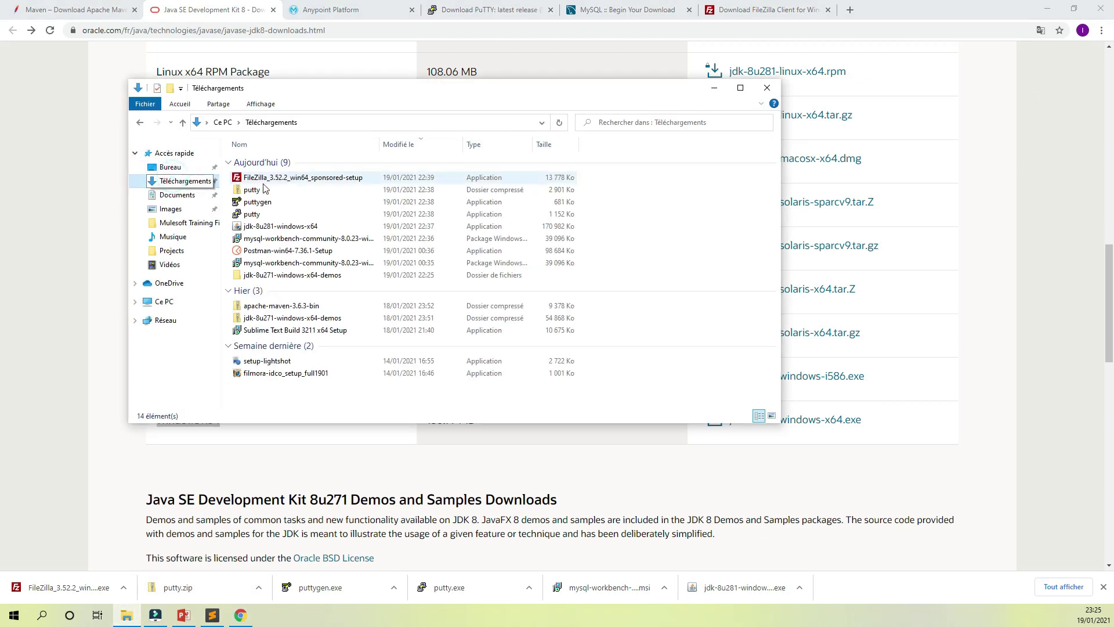
pyautogui.doubleClick(280, 227)
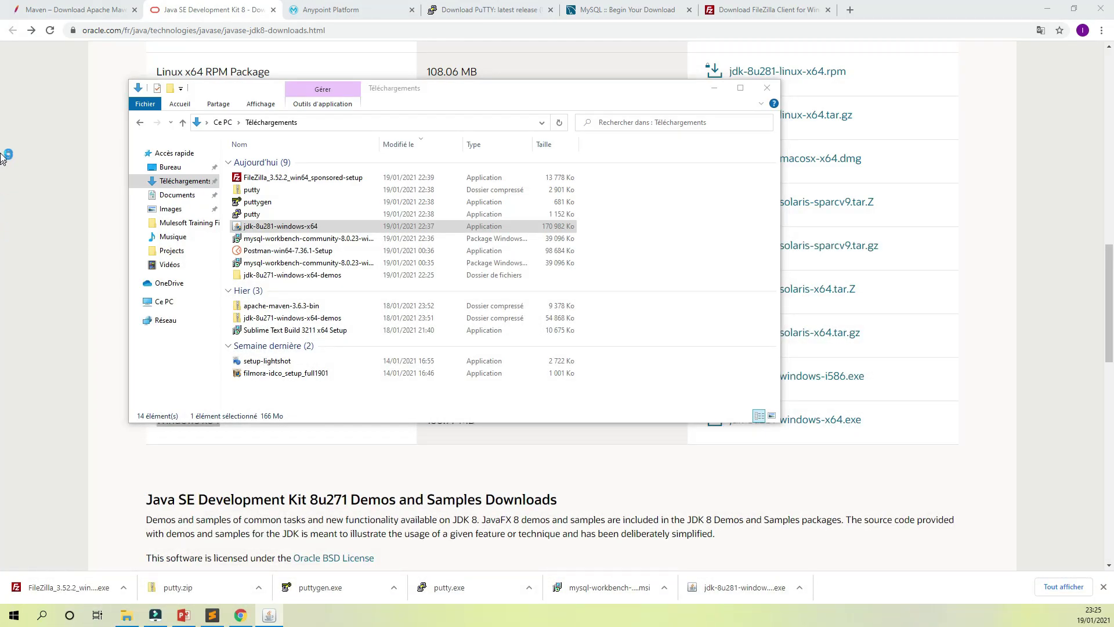
pyautogui.moveTo(293, 133); pyautogui.dragTo(448, 150)
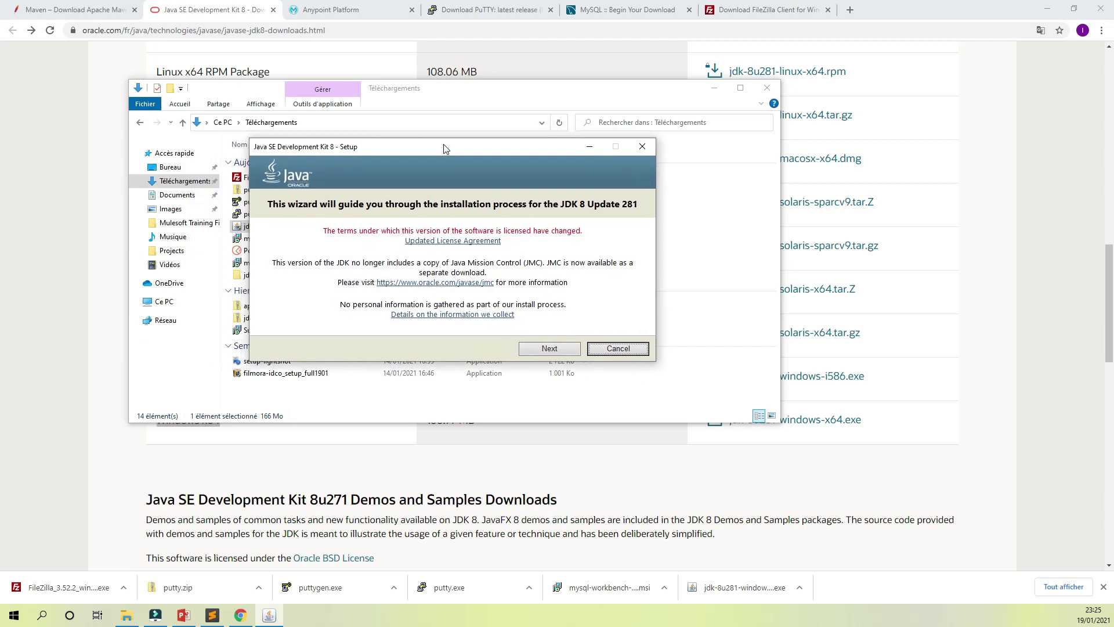
pyautogui.click(535, 350)
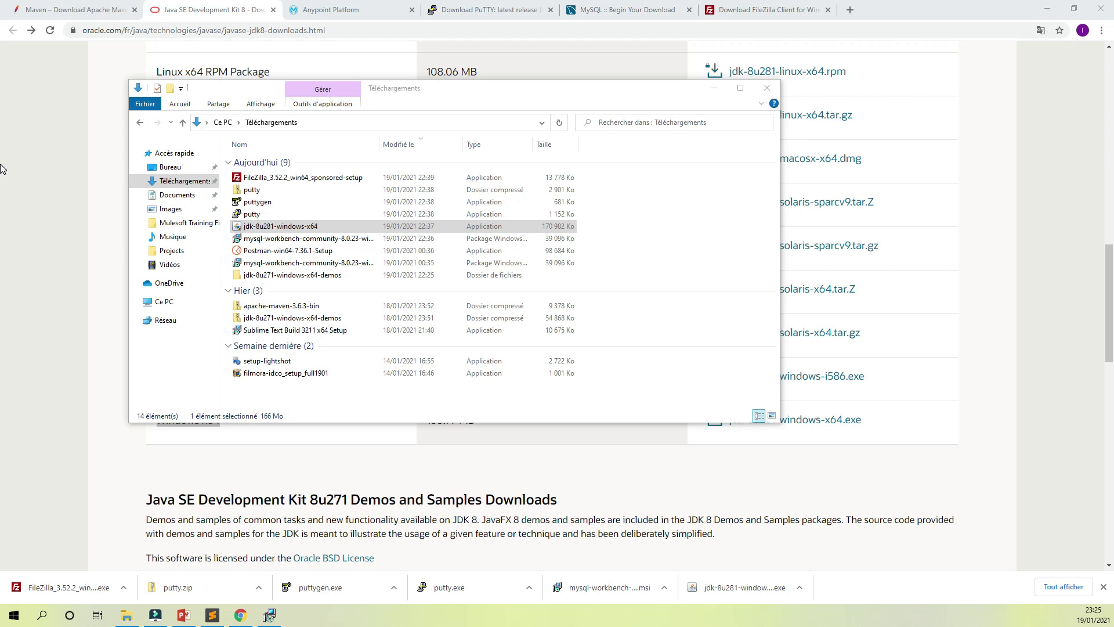
# Keep the default JDK features and the destination C:\Program Files\Java\jdk1.8.0_281\, and start the installation
pyautogui.moveTo(512, 110); pyautogui.dragTo(560, 120)
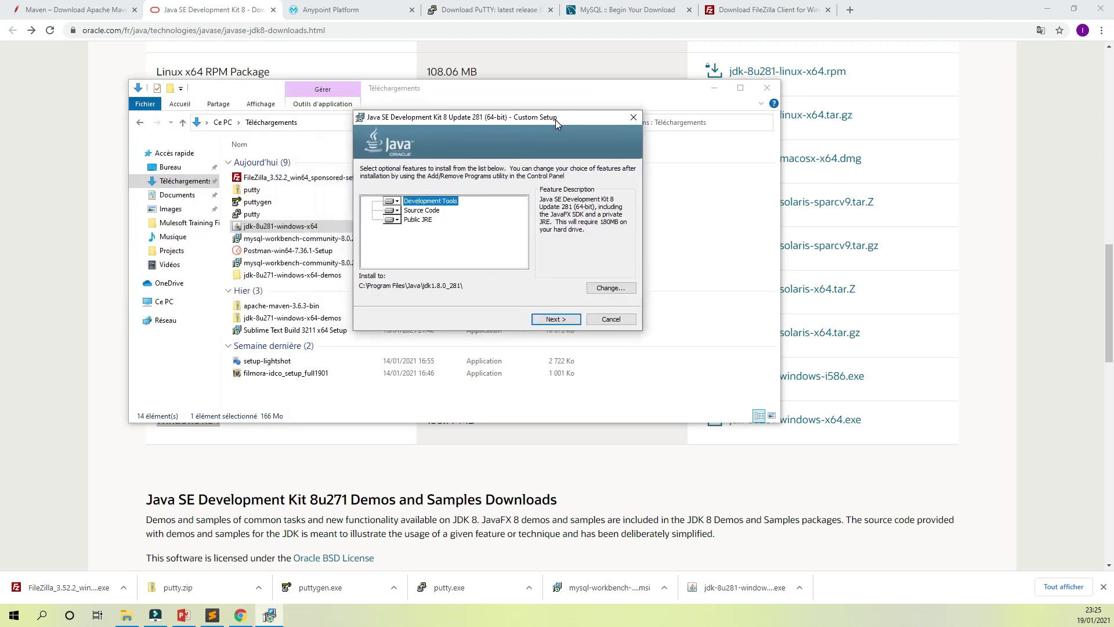
pyautogui.click(714, 89)
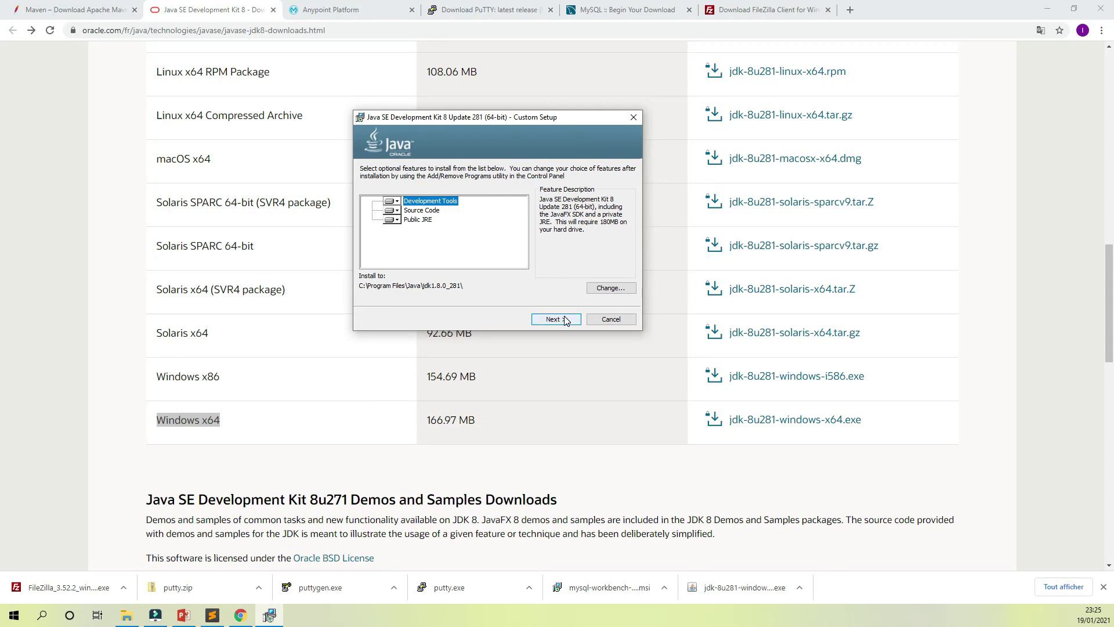
pyautogui.click(395, 203)
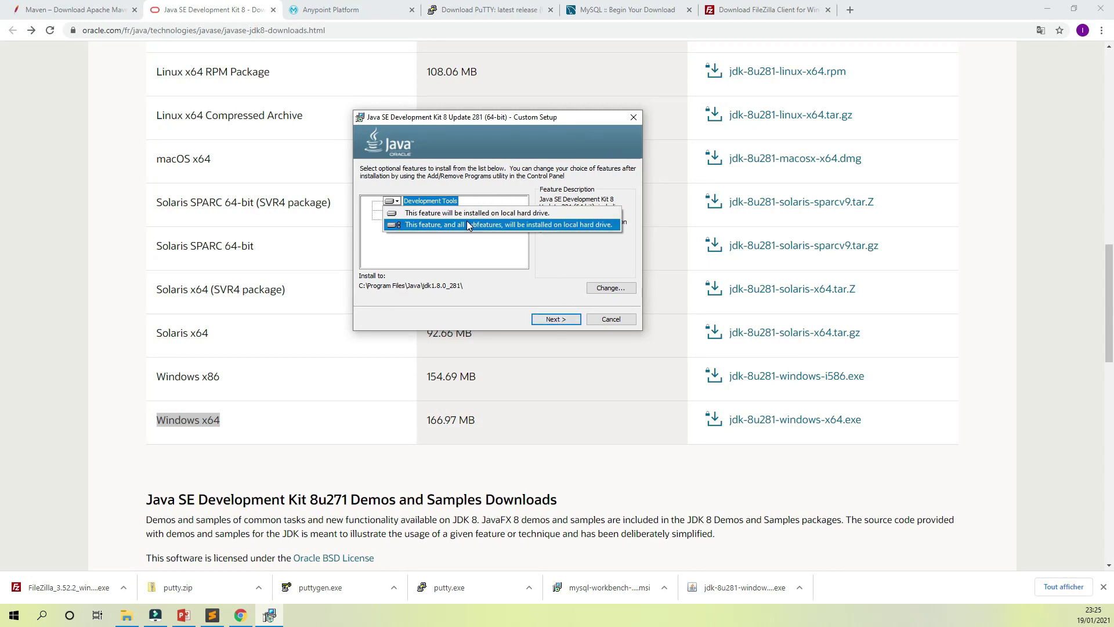
pyautogui.click(556, 271)
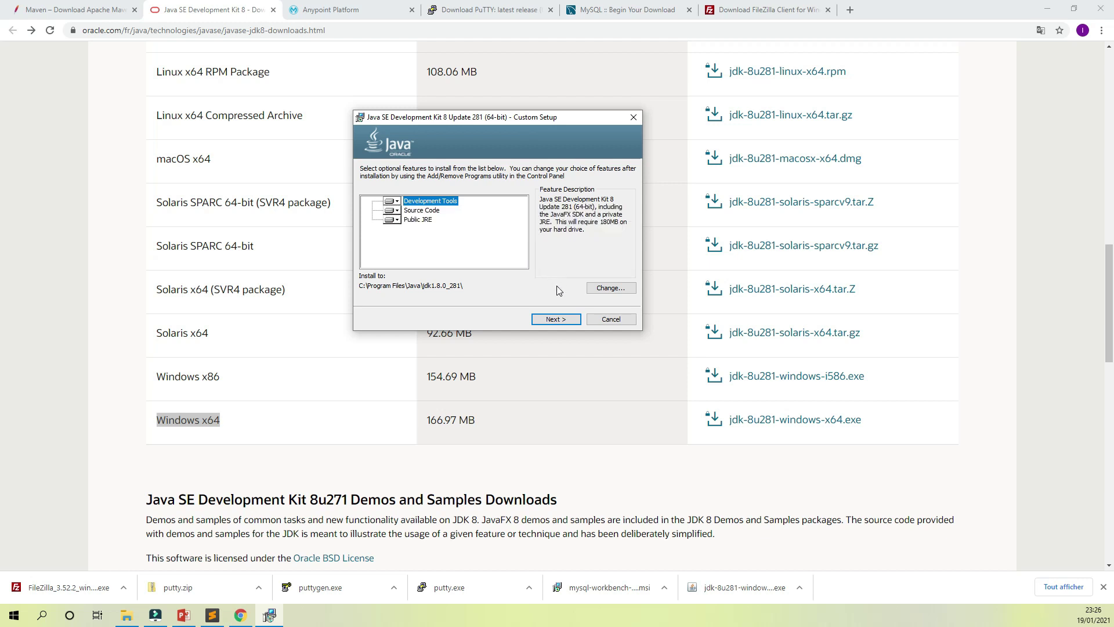
pyautogui.click(558, 319)
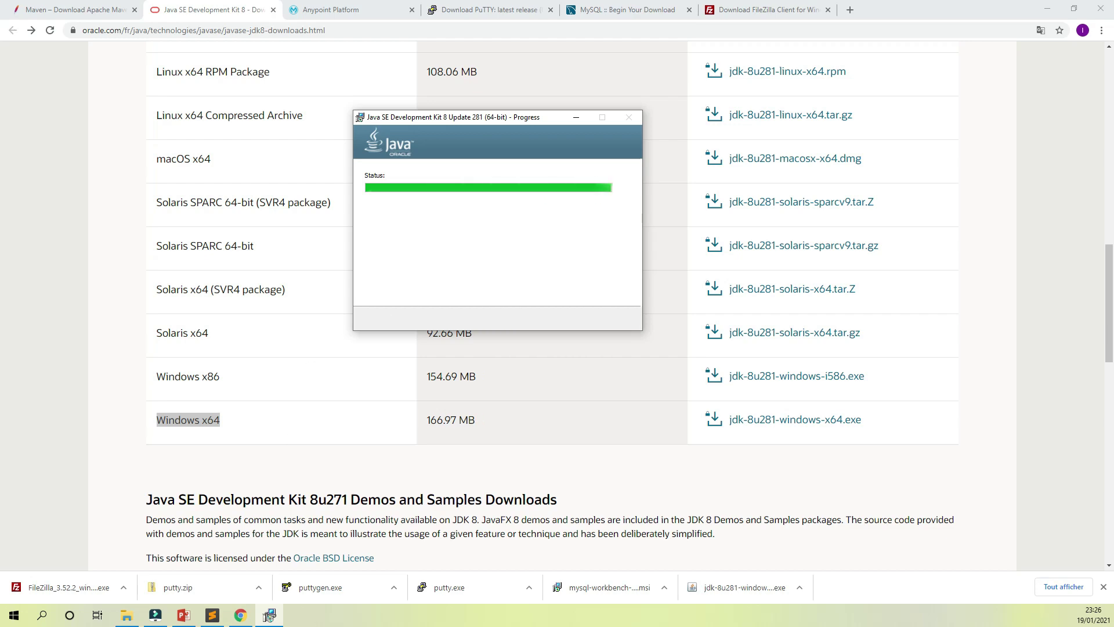
# Switch to the Sublime Text notes and continue the Java installation with the JRE destination C:\Program Files\Java\jre1.8.0_281
pyautogui.click(213, 616)
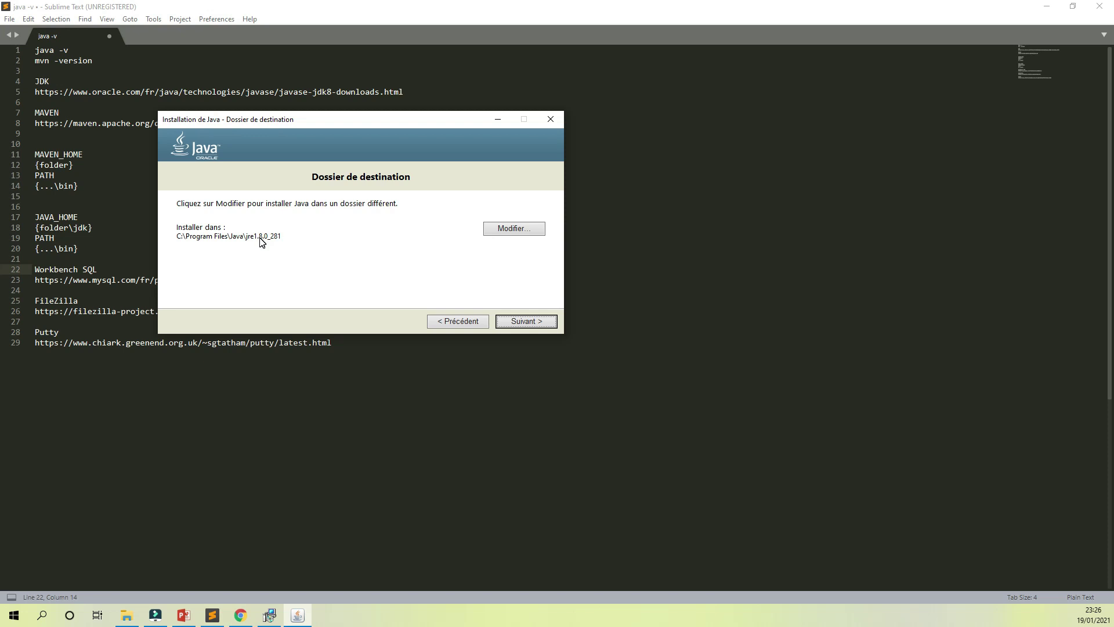
pyautogui.click(536, 323)
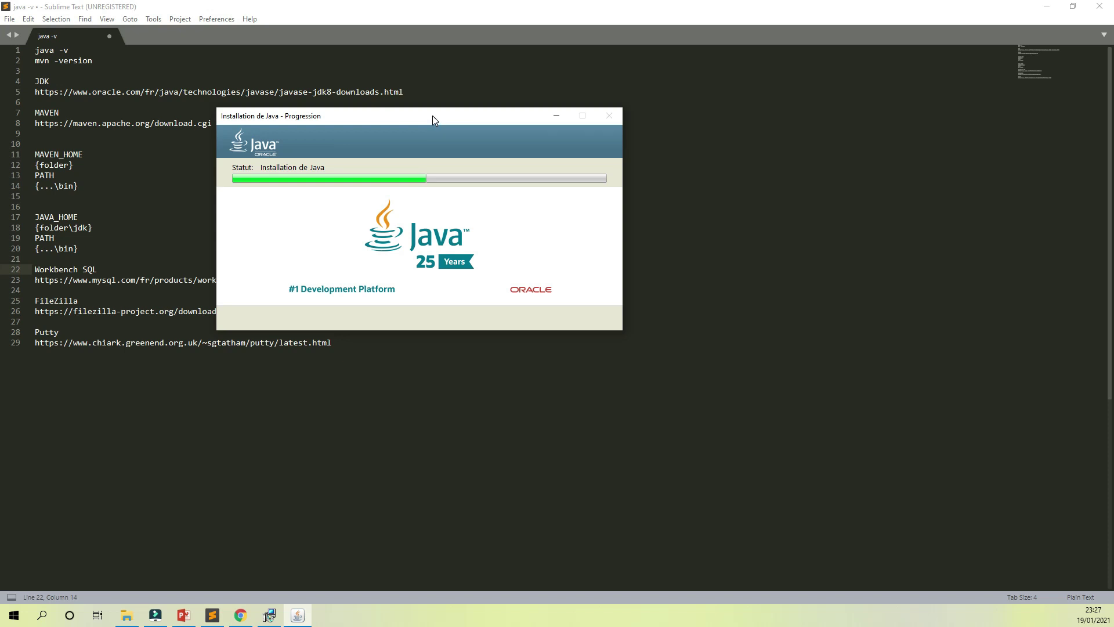
# Complete the first line of the notes as java -version and highlight the mvn -version line
pyautogui.click(130, 111)
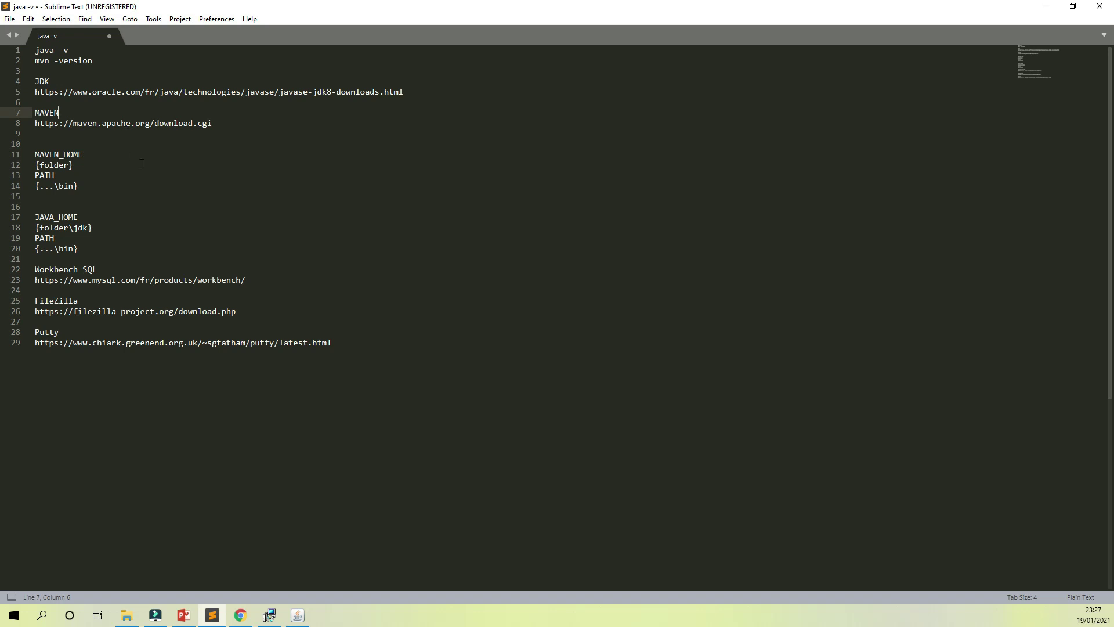
pyautogui.click(71, 50)
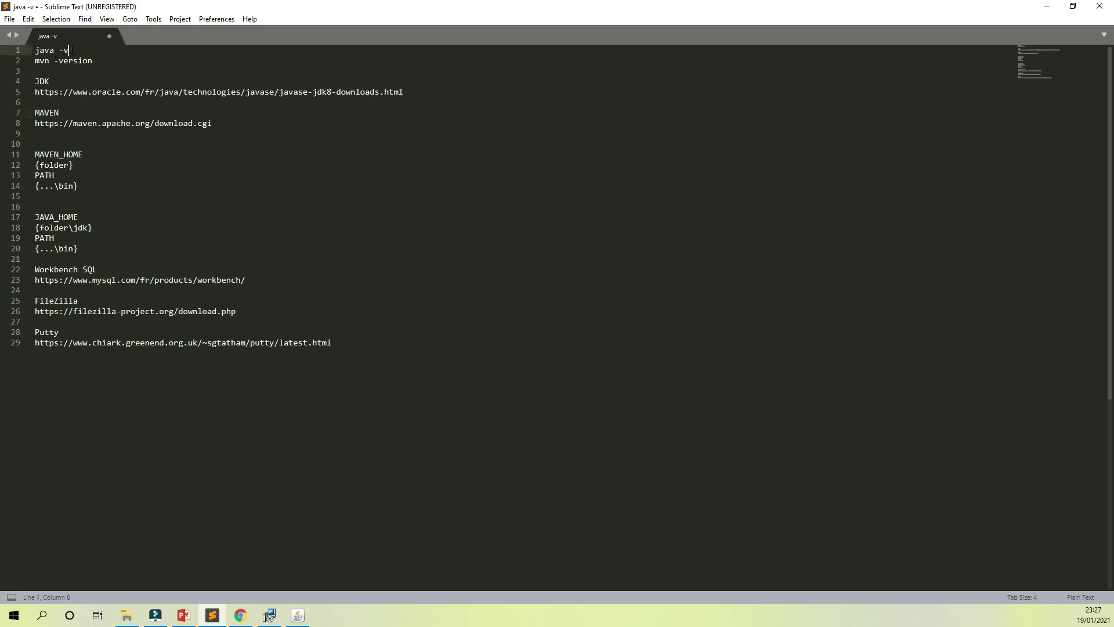
pyautogui.write('ersion')
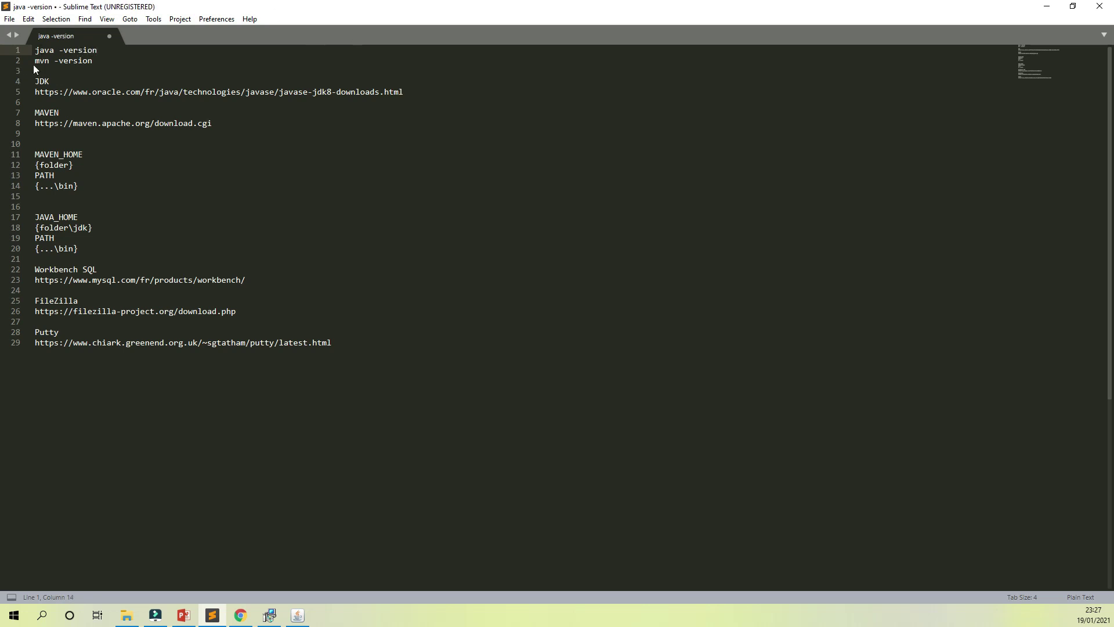
pyautogui.moveTo(99, 59); pyautogui.dragTo(29, 64)
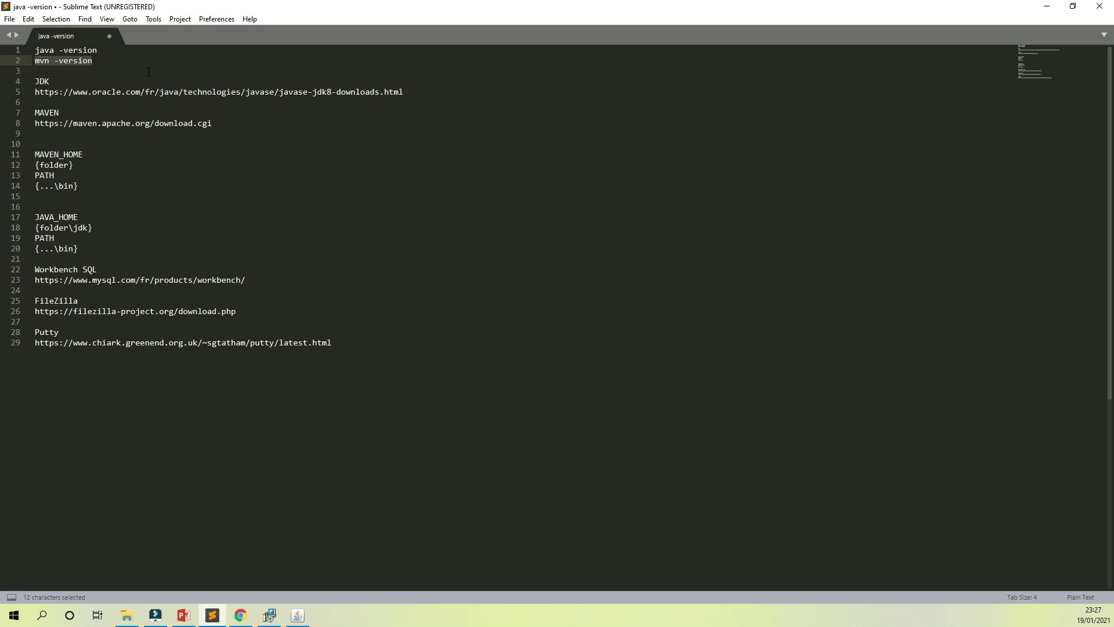
# Return to the Java installer, close the completed JDK 8 Update 281 setup wizard, and go back to the notes
pyautogui.click(296, 615)
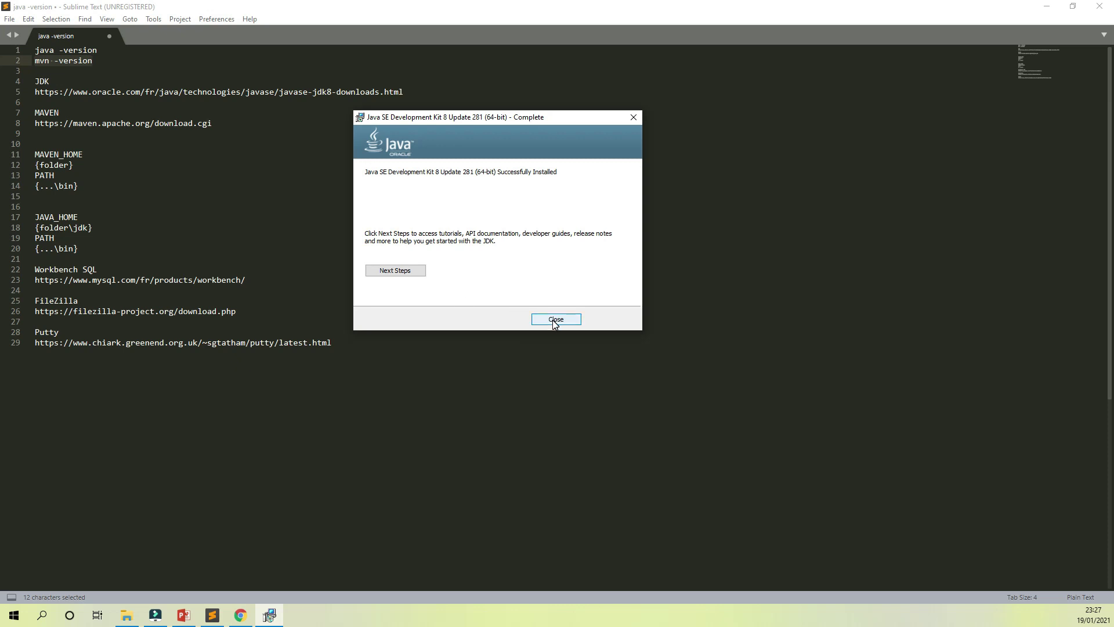
pyautogui.click(555, 320)
pyautogui.click(438, 311)
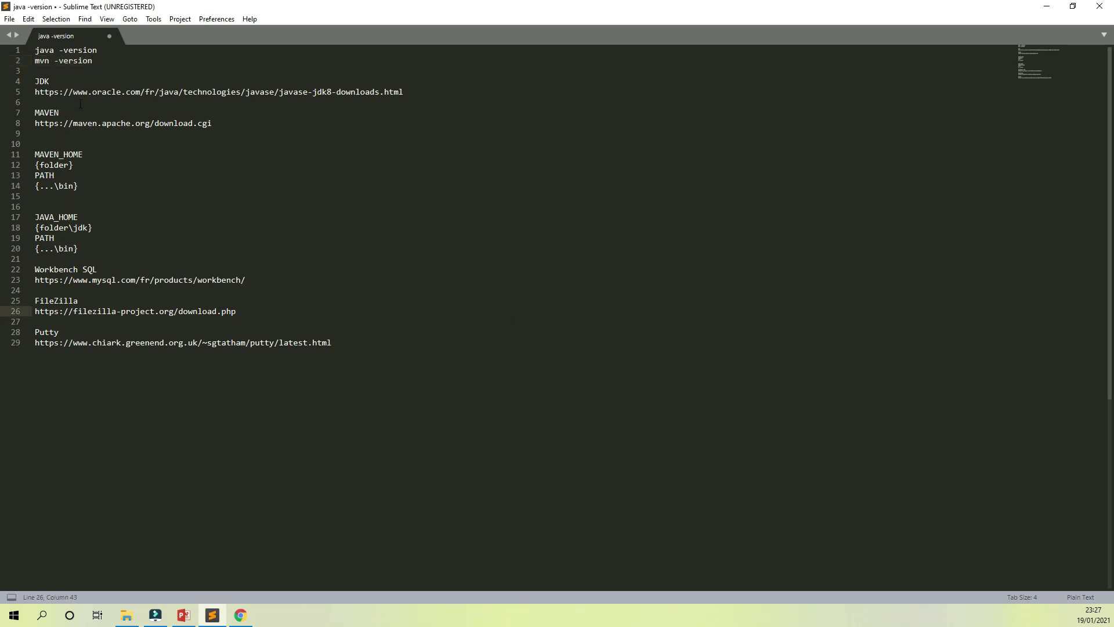
# Check the MAVEN_HOME and {folder} lines in the notes, and open C:\maven\apache-maven-3.6.3 in File Explorer
pyautogui.click(63, 154)
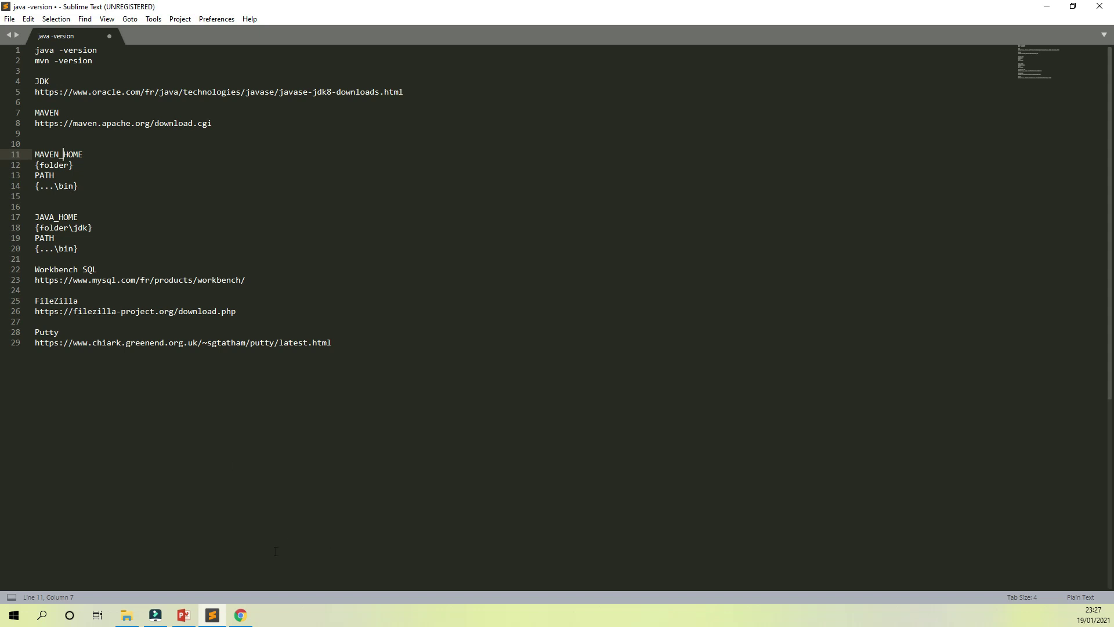
pyautogui.click(49, 164)
pyautogui.click(126, 616)
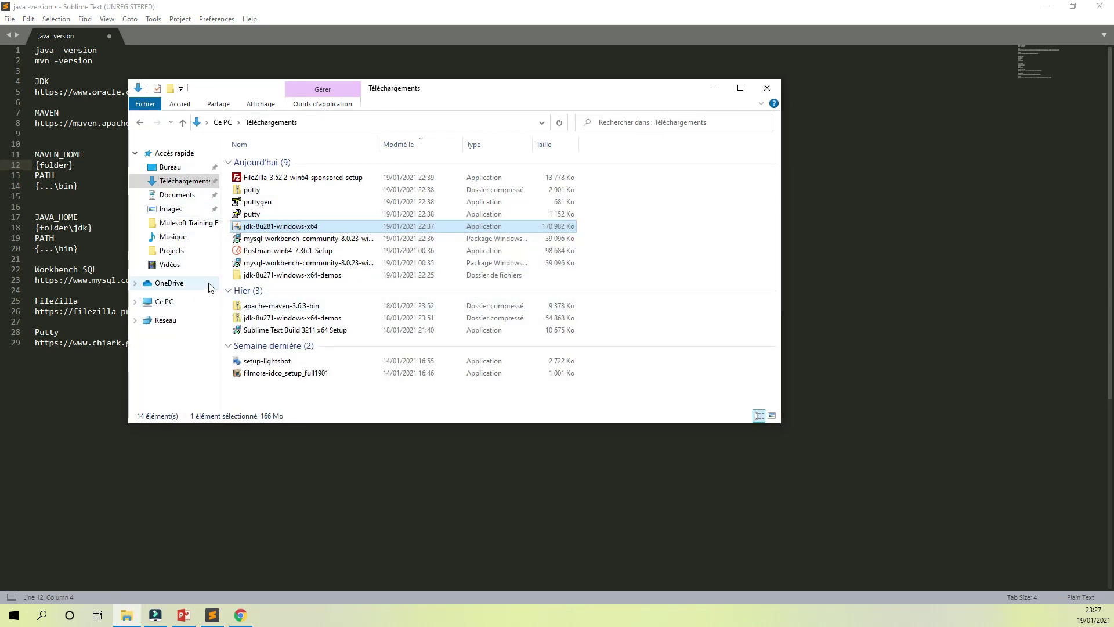
pyautogui.click(161, 302)
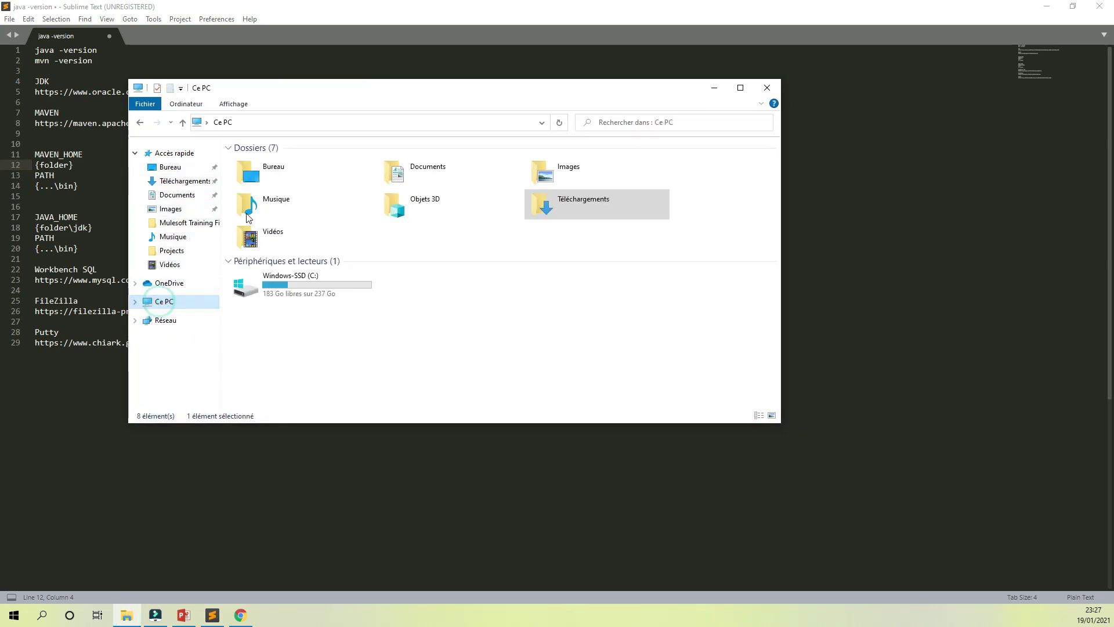
pyautogui.click(289, 280)
pyautogui.doubleClick(290, 280)
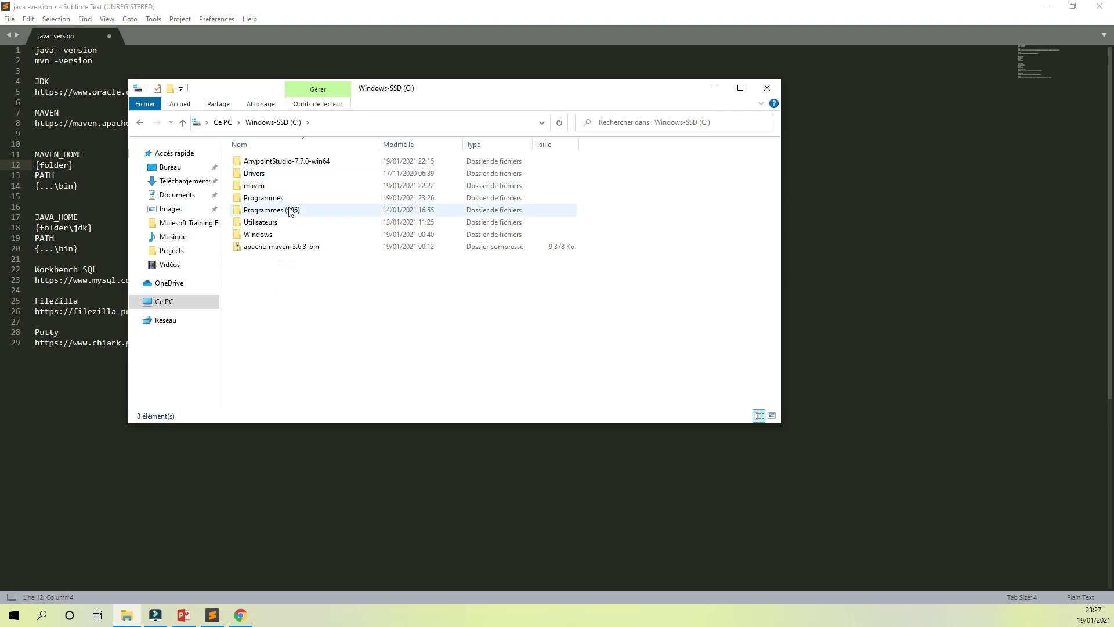
pyautogui.click(258, 189)
pyautogui.doubleClick(257, 187)
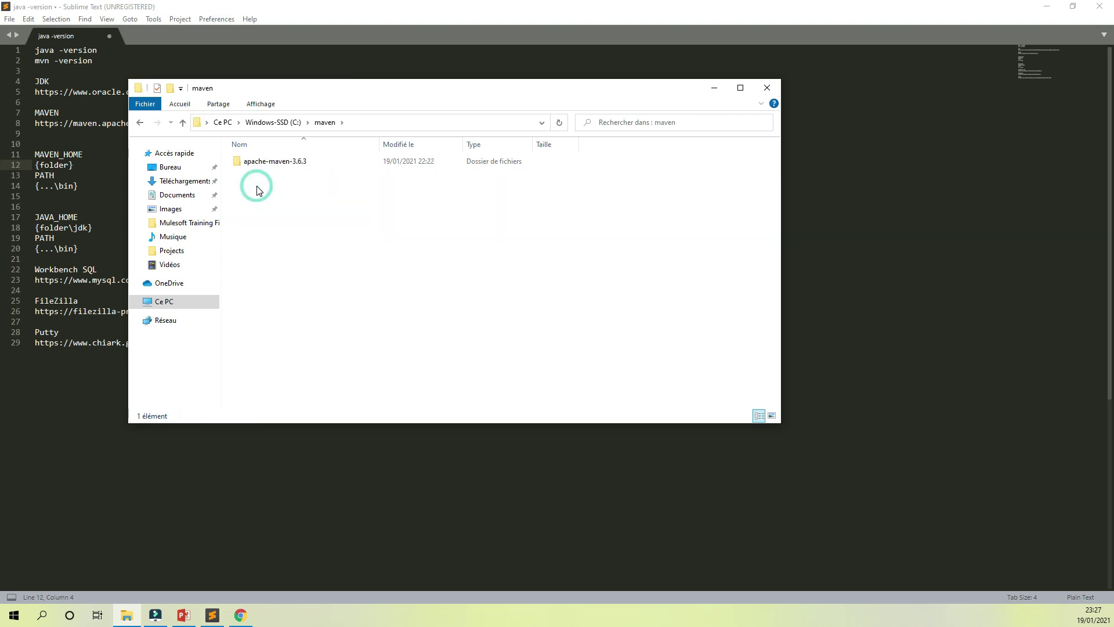
pyautogui.doubleClick(299, 166)
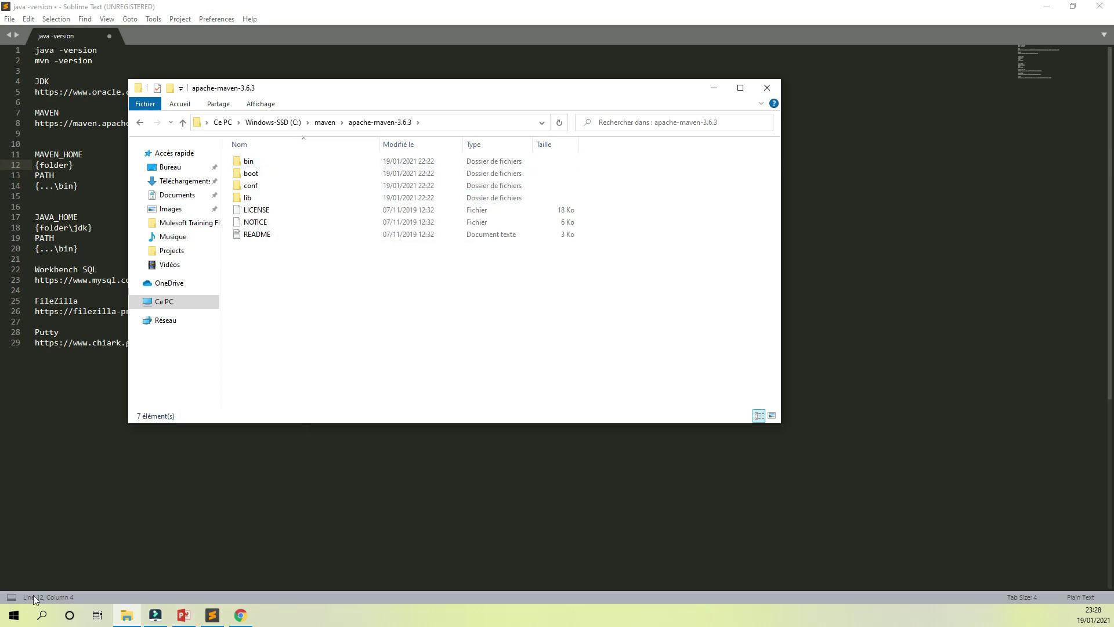
# Search Windows for "envir", open the system environment variable settings, and bring up the environment variables list
pyautogui.click(14, 617)
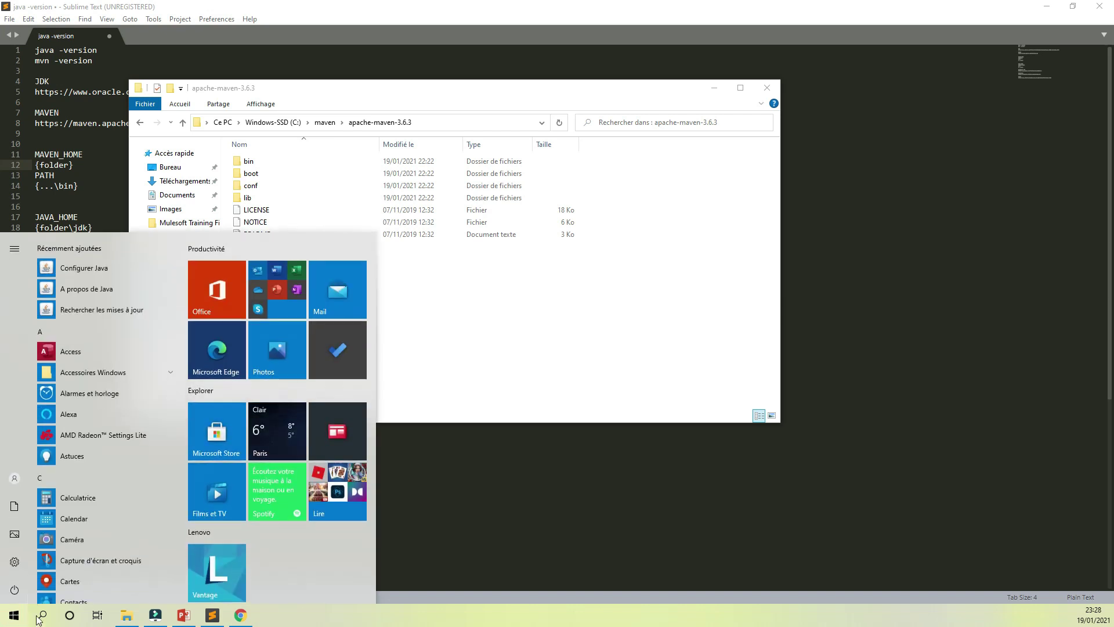
pyautogui.write('envir')
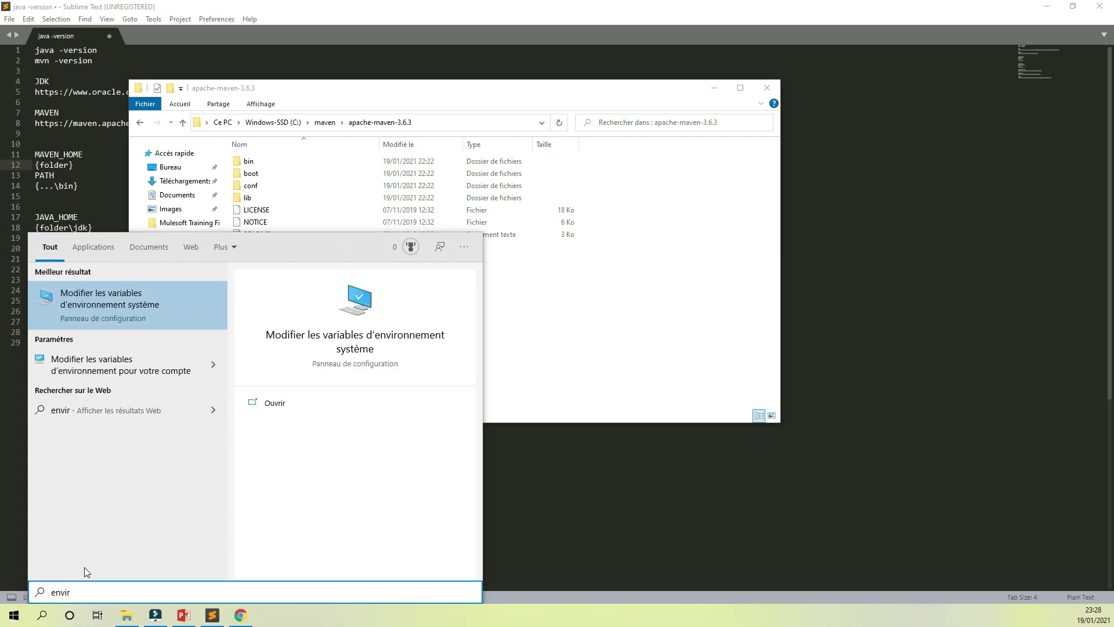
pyautogui.click(113, 318)
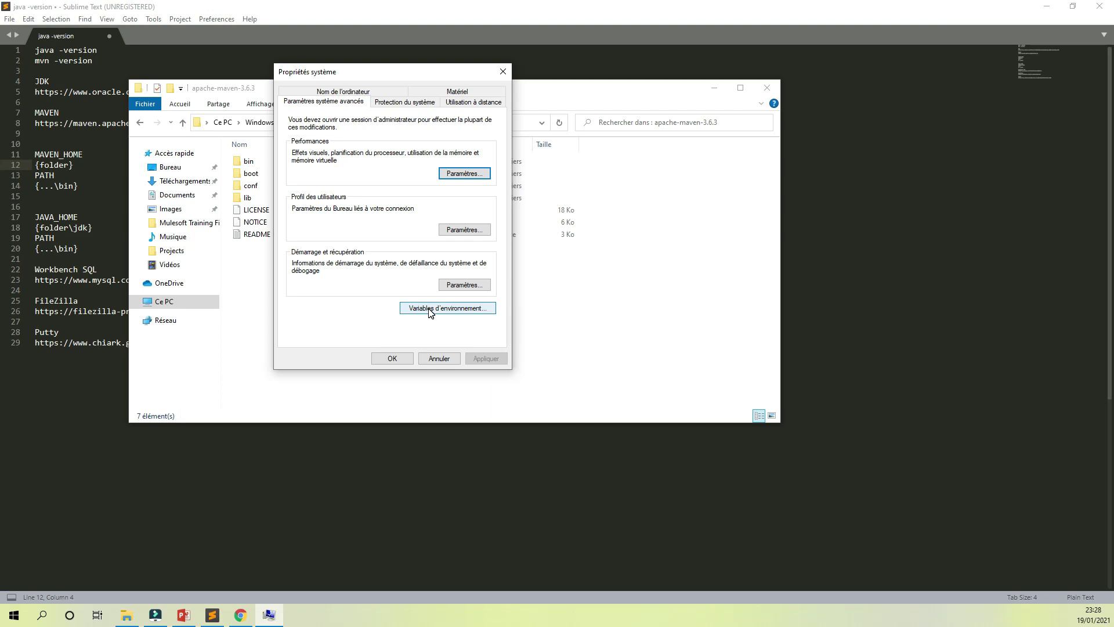
pyautogui.click(448, 314)
pyautogui.click(448, 312)
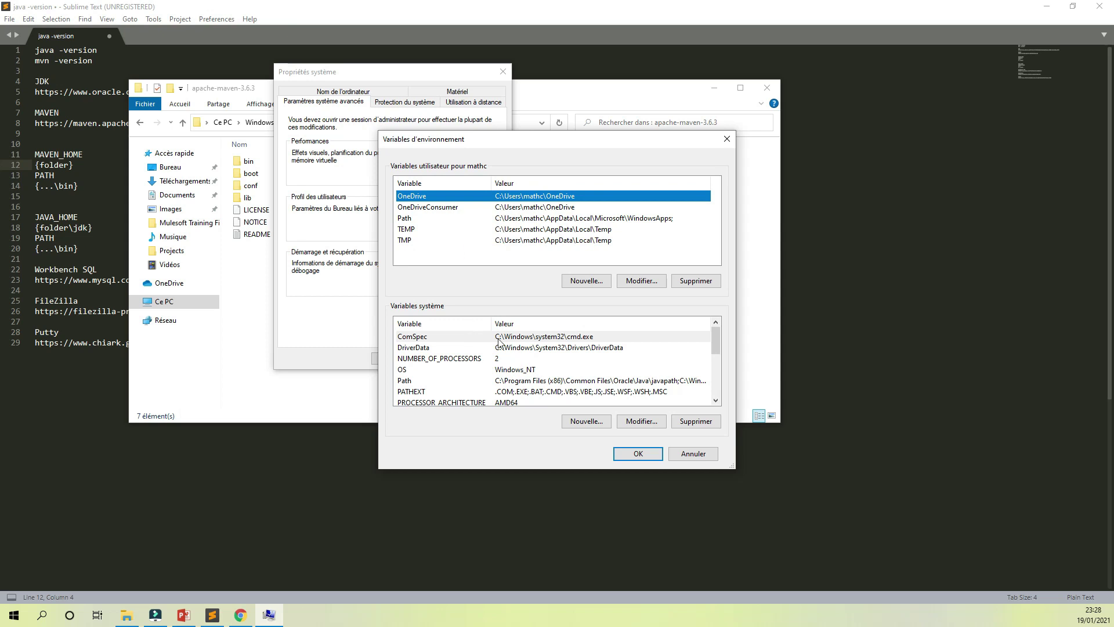
# Start a new system variable and name it MAVEN_HOME, copying the name from the Sublime Text notes
pyautogui.scroll(-3, 582, 361)
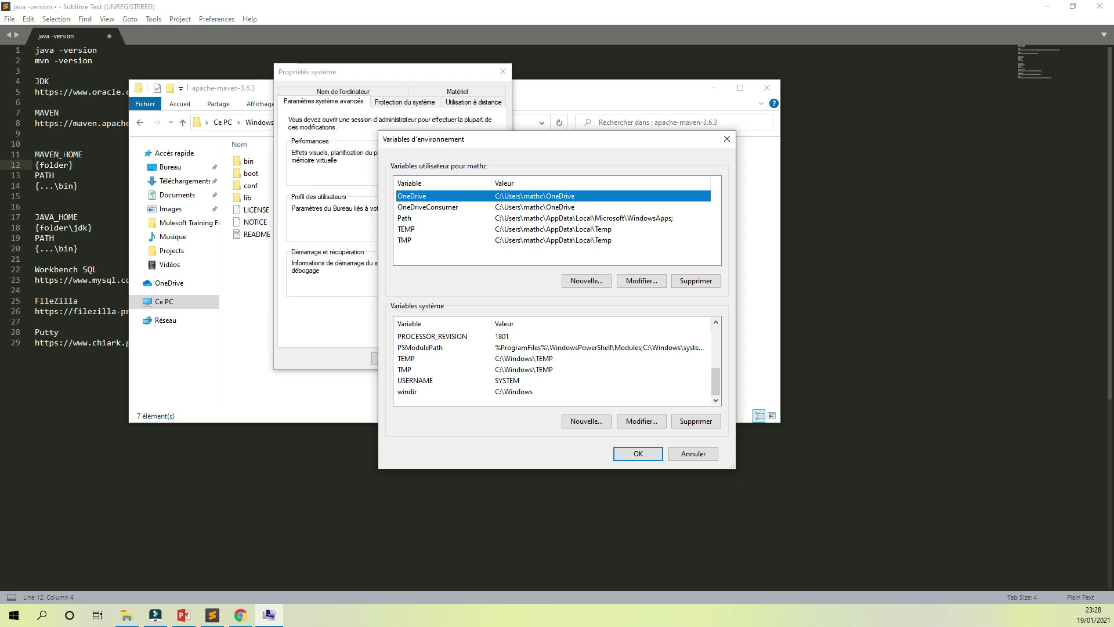
pyautogui.click(587, 422)
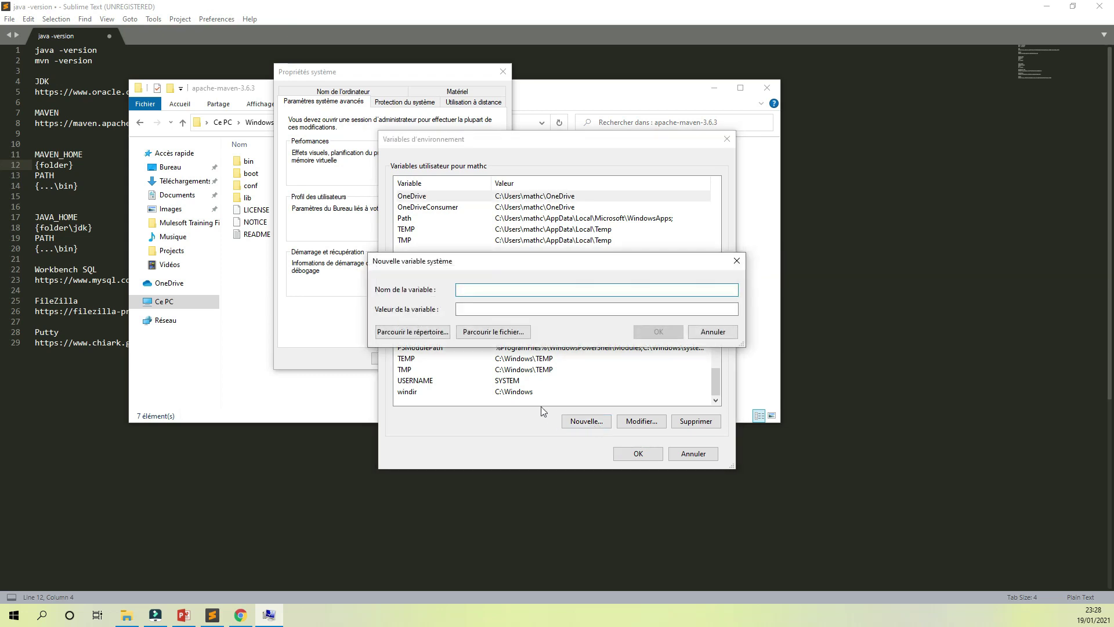
pyautogui.moveTo(79, 156); pyautogui.dragTo(35, 155)
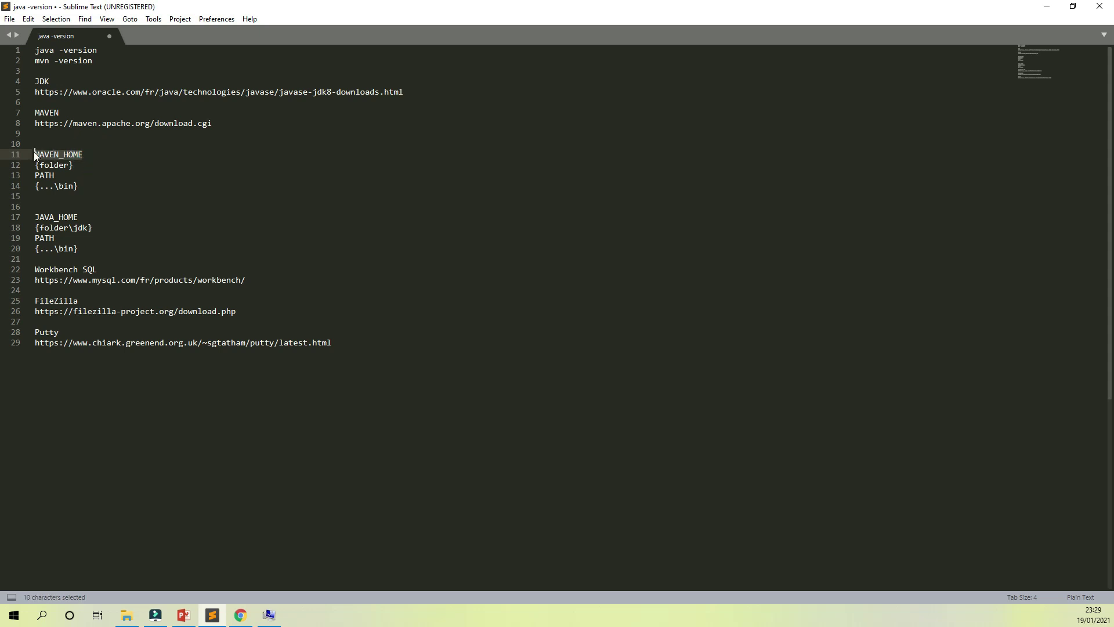
pyautogui.hotkey('ctrl', 'c')
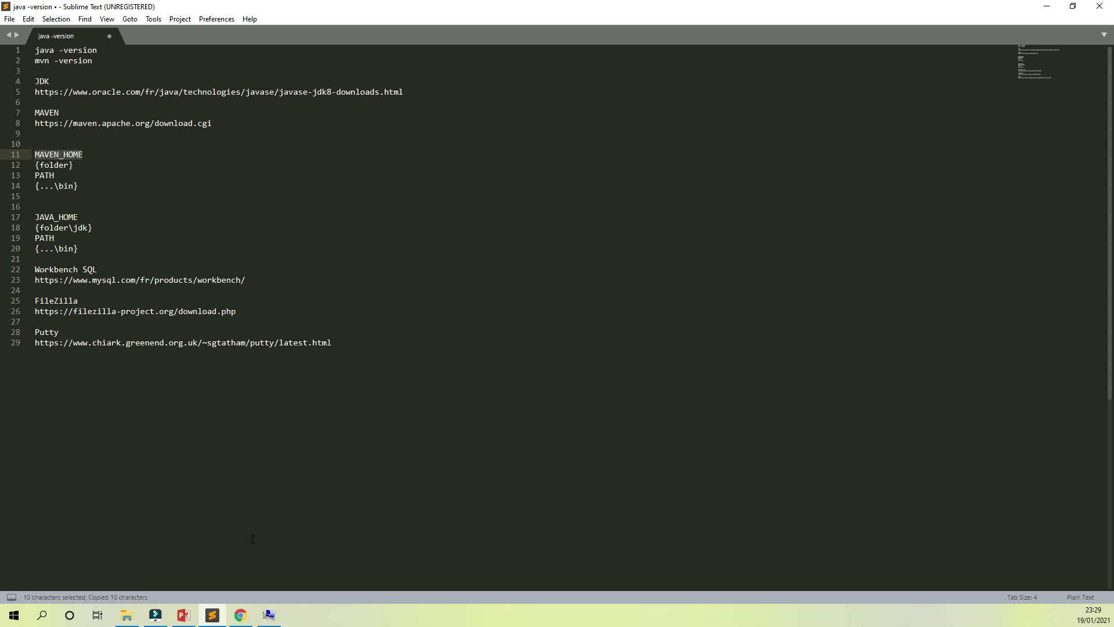
pyautogui.click(268, 615)
pyautogui.hotkey('ctrl', 'v')
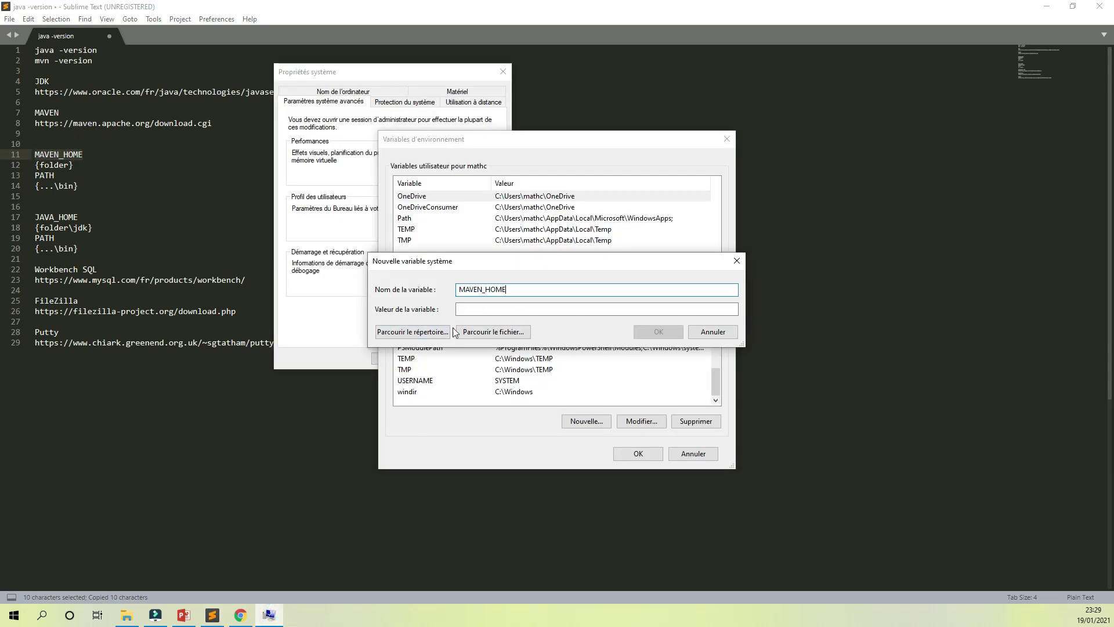
# Set the MAVEN_HOME value to C:\maven\apache-maven-3.6.3, copied from File Explorer, and save the variable
pyautogui.click(127, 615)
pyautogui.click(423, 122)
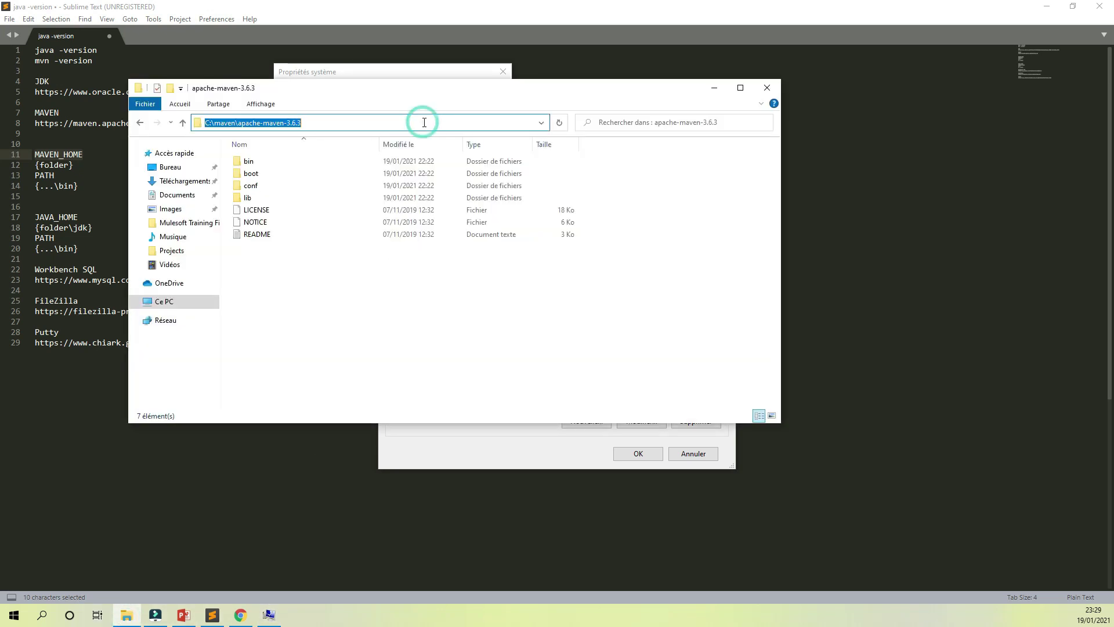
pyautogui.click(511, 459)
pyautogui.click(513, 309)
pyautogui.hotkey('ctrl', 'v')
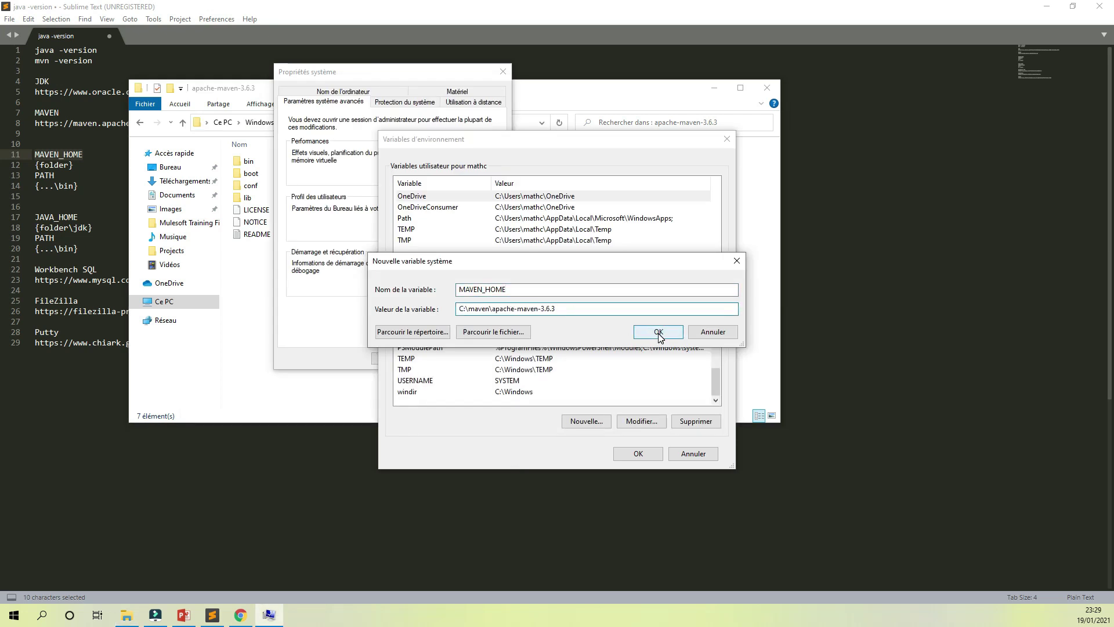
pyautogui.click(658, 332)
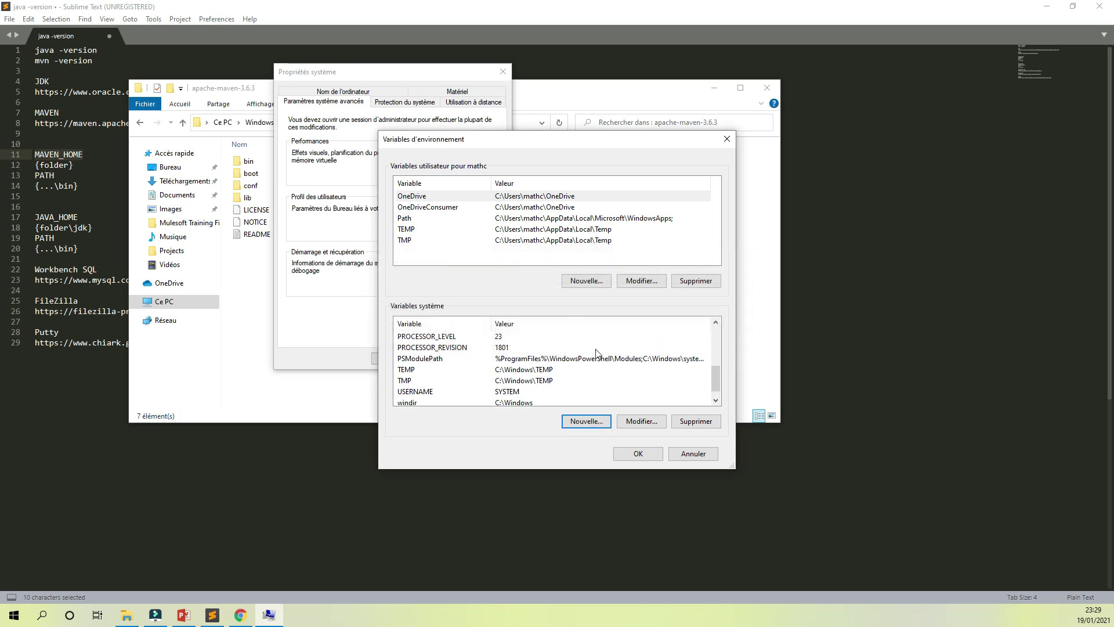
# Start another new system variable and name it JAVA_HOME, copying the name from the notes
pyautogui.click(601, 424)
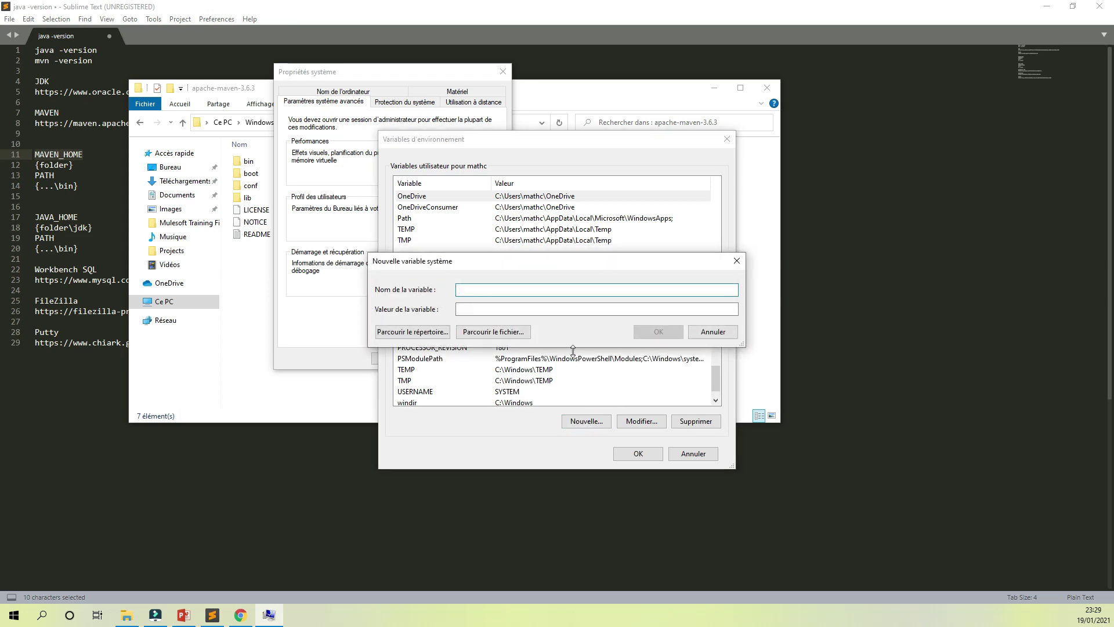
pyautogui.moveTo(81, 218); pyautogui.dragTo(26, 220)
pyautogui.hotkey('ctrl', 'c')
pyautogui.click(270, 615)
pyautogui.hotkey('ctrl', 'v')
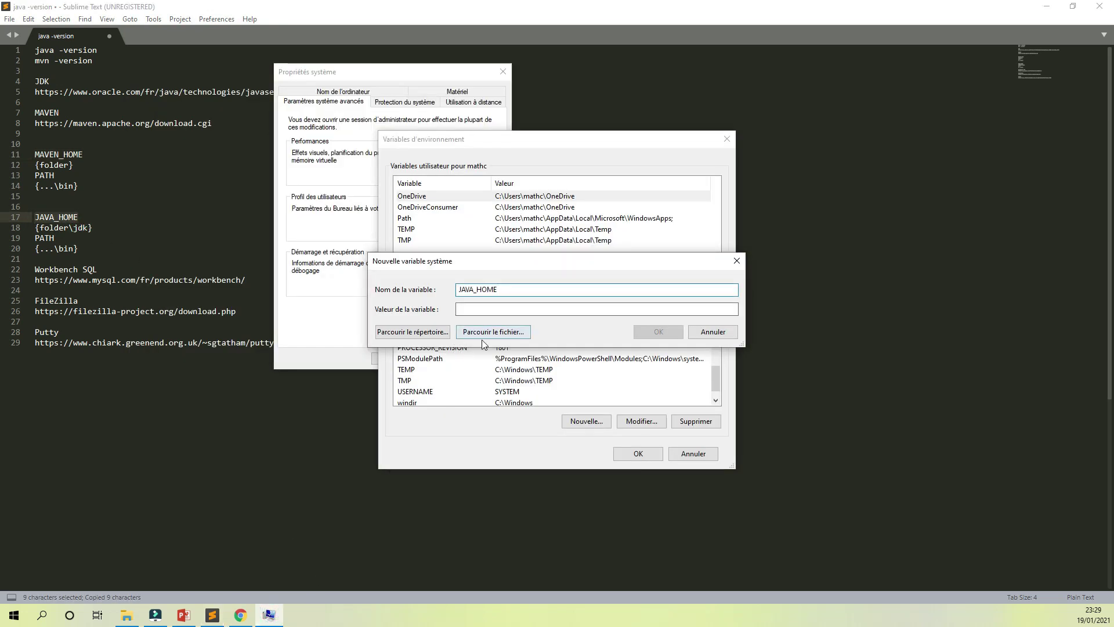
# Switch to File Explorer, browse to the JDK folder C:\Program Files\Java\jdk1.8.0_281, and copy its path
pyautogui.click(126, 616)
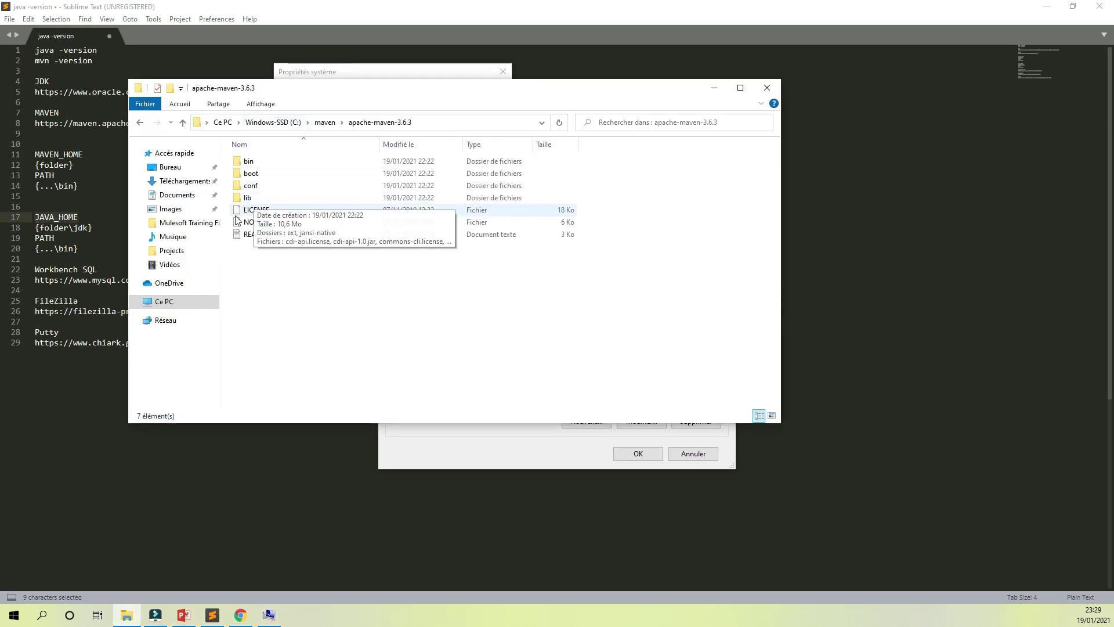
pyautogui.click(182, 305)
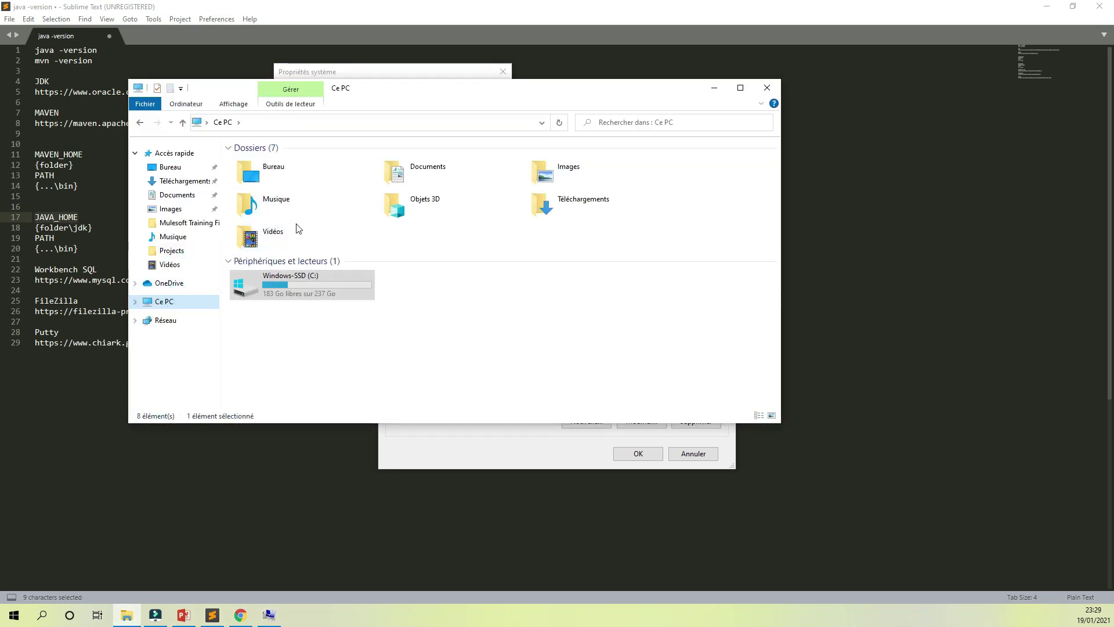
pyautogui.doubleClick(301, 281)
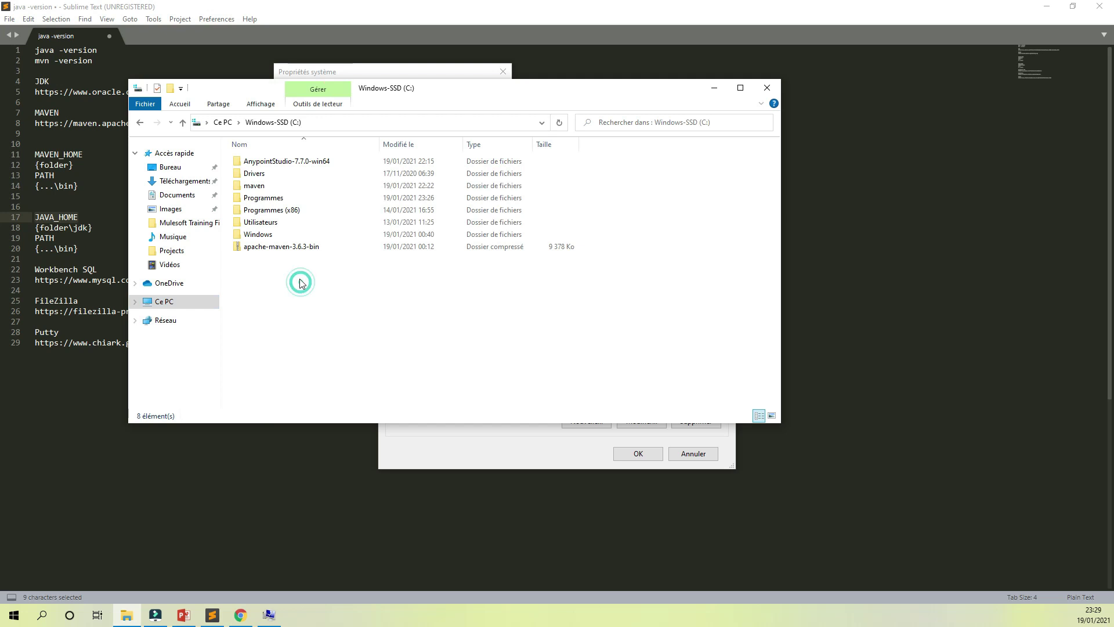
pyautogui.doubleClick(294, 198)
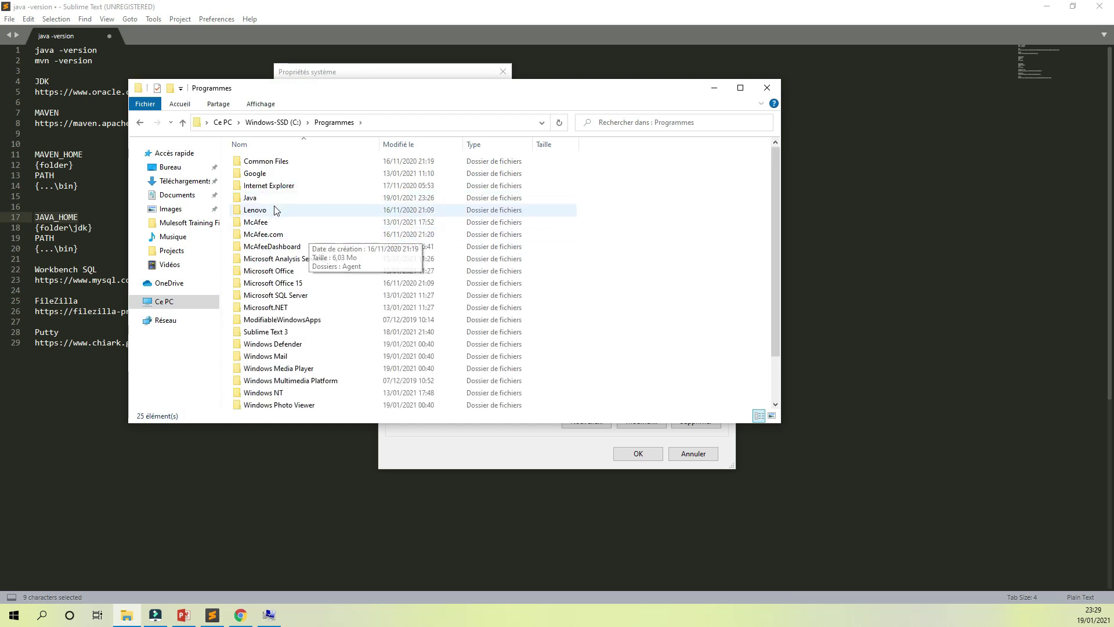
pyautogui.doubleClick(271, 198)
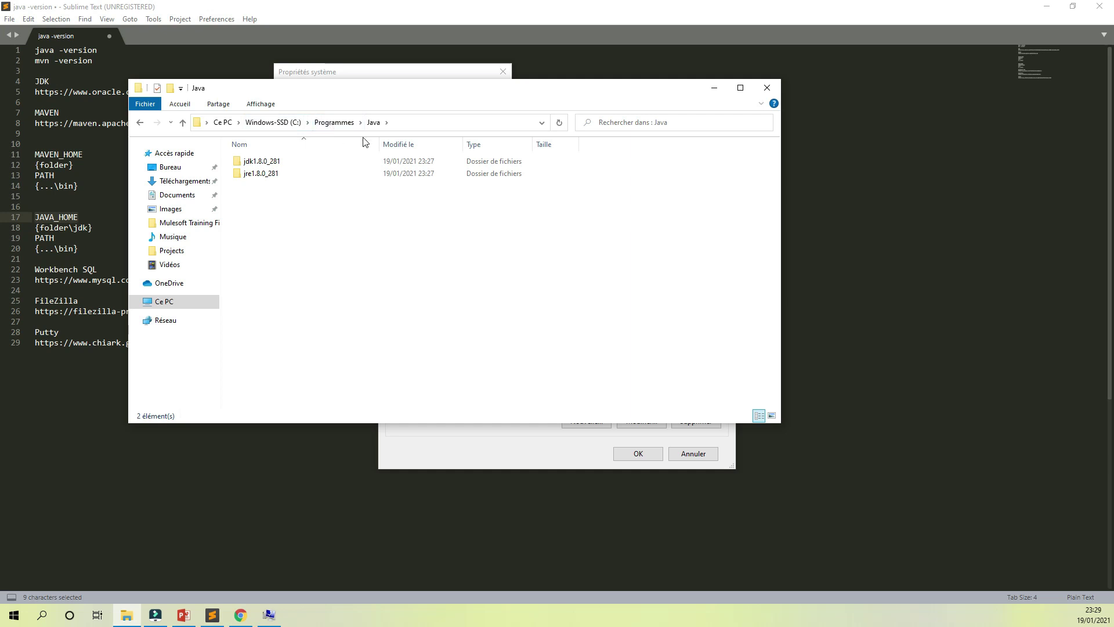
pyautogui.doubleClick(262, 163)
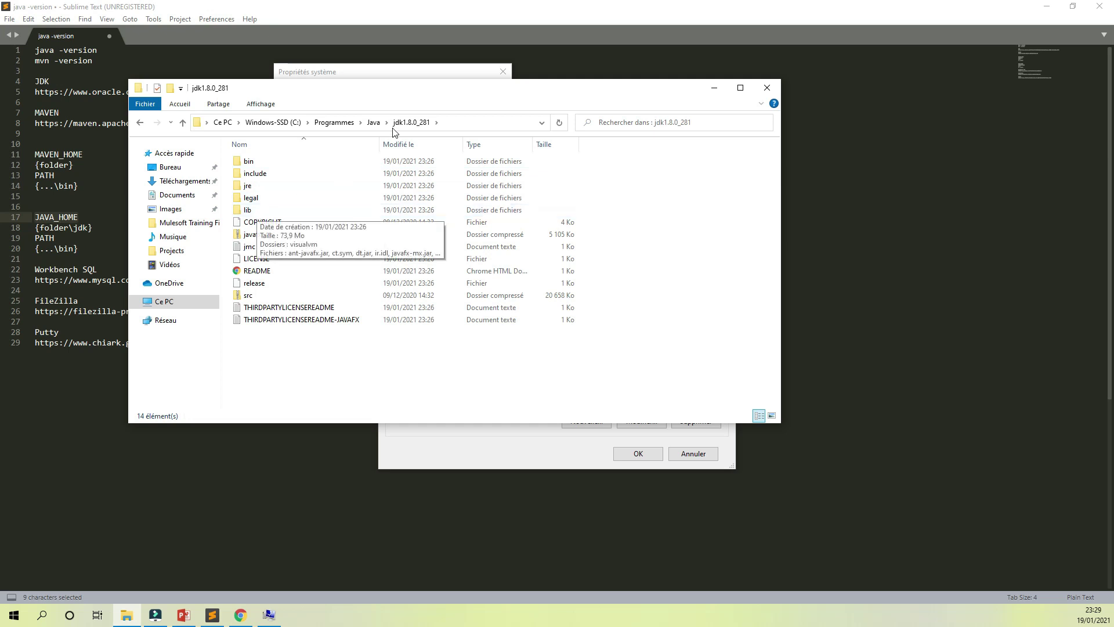
pyautogui.click(455, 120)
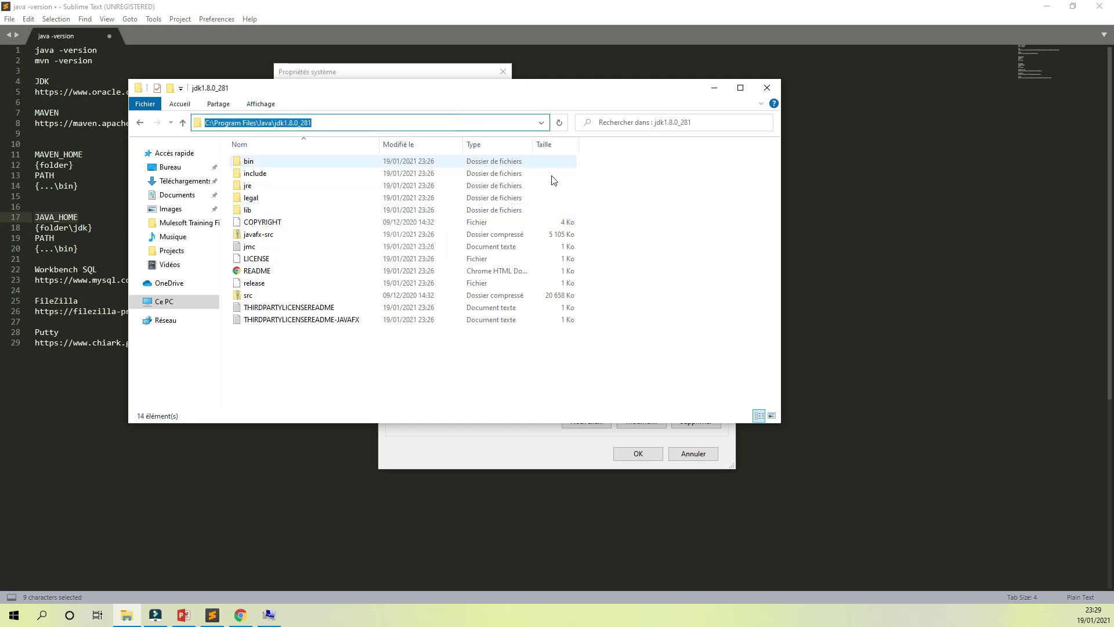
# Set the JAVA_HOME value to the copied path C:\Program Files\Java\jdk1.8.0_281 and save the variable
pyautogui.click(532, 440)
pyautogui.click(503, 308)
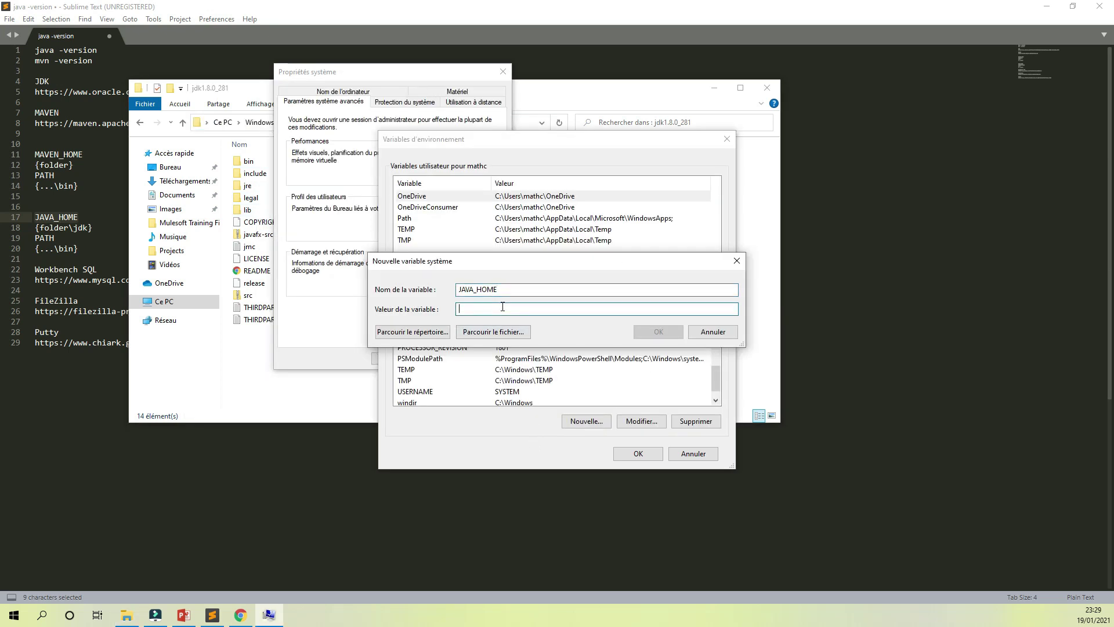
pyautogui.hotkey('ctrl', 'v')
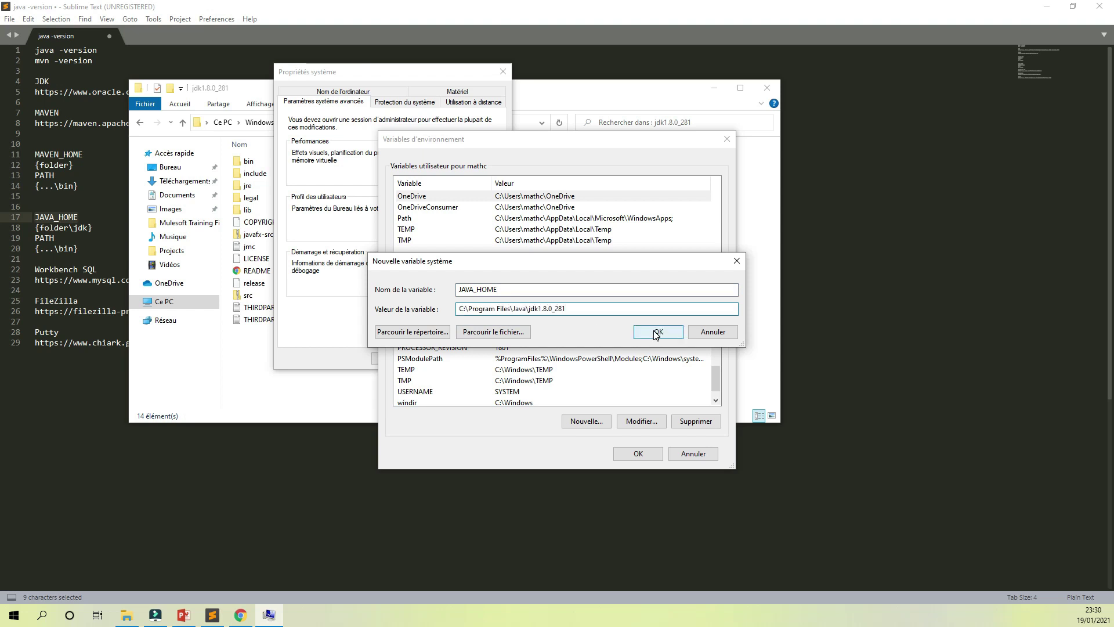
pyautogui.click(656, 334)
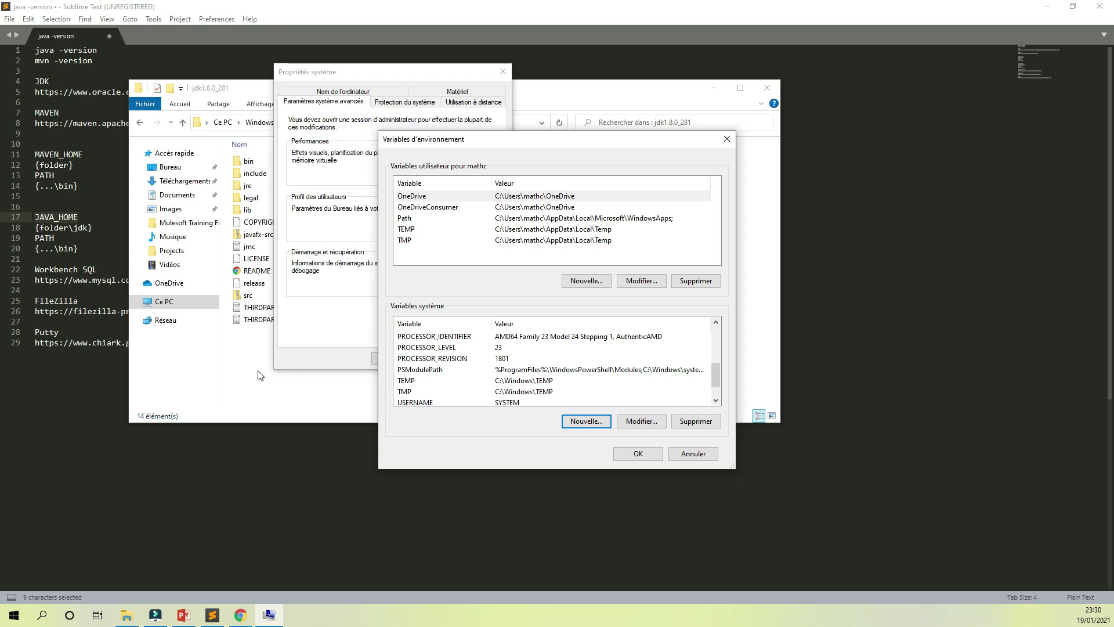
# In File Explorer, open the JDK's bin folder, point out java and javac, and copy the path C:\Program Files\Java\jdk1.8.0_281\bin
pyautogui.doubleClick(249, 161)
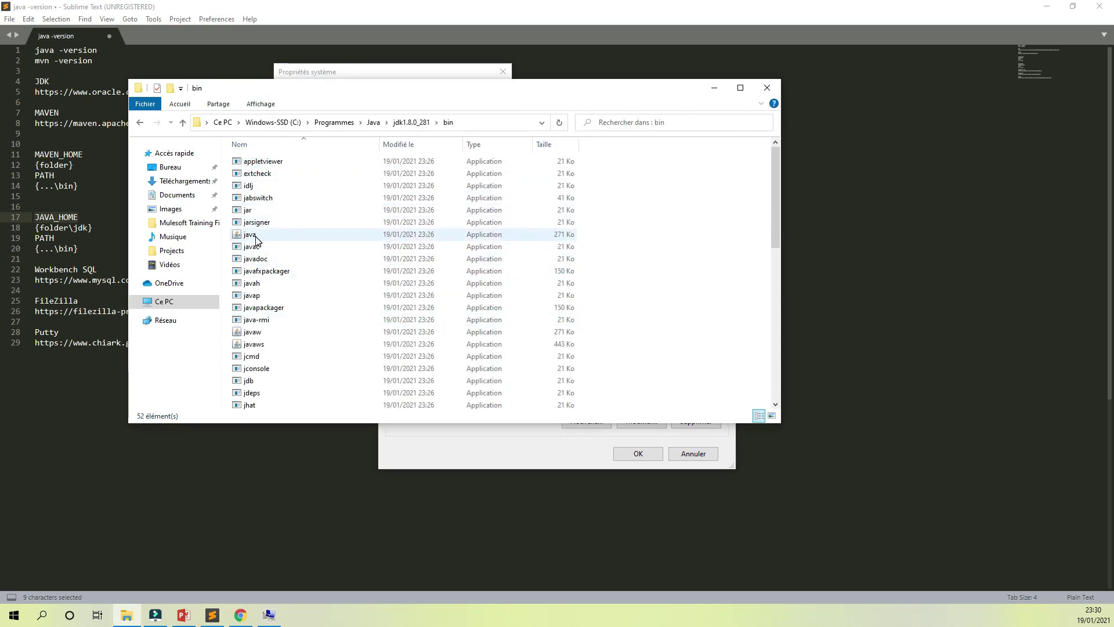
pyautogui.click(256, 237)
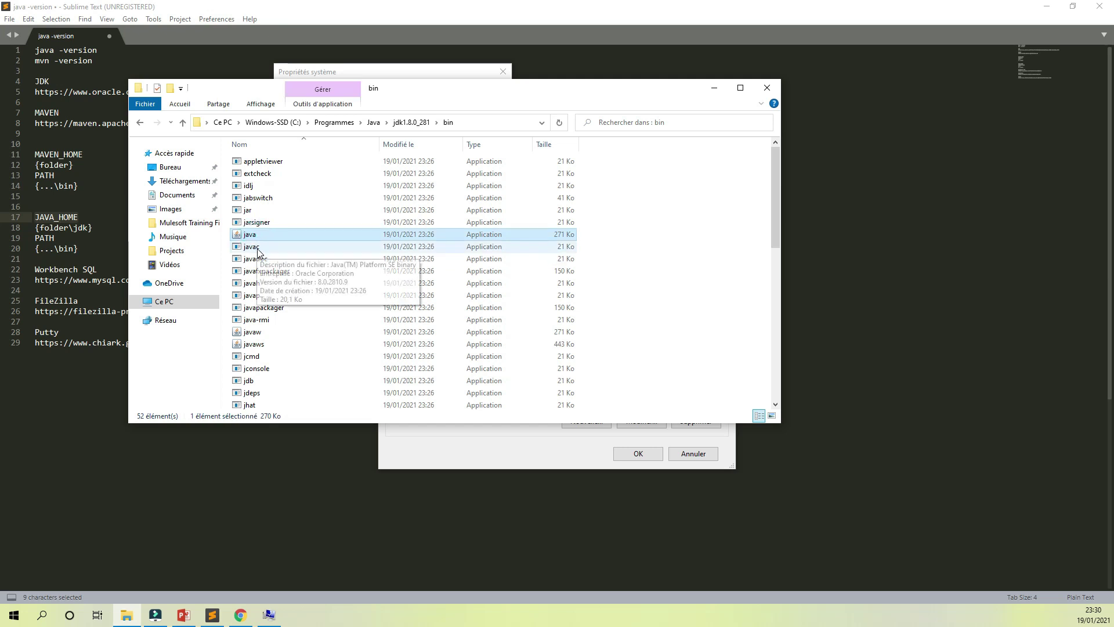
pyautogui.doubleClick(253, 249)
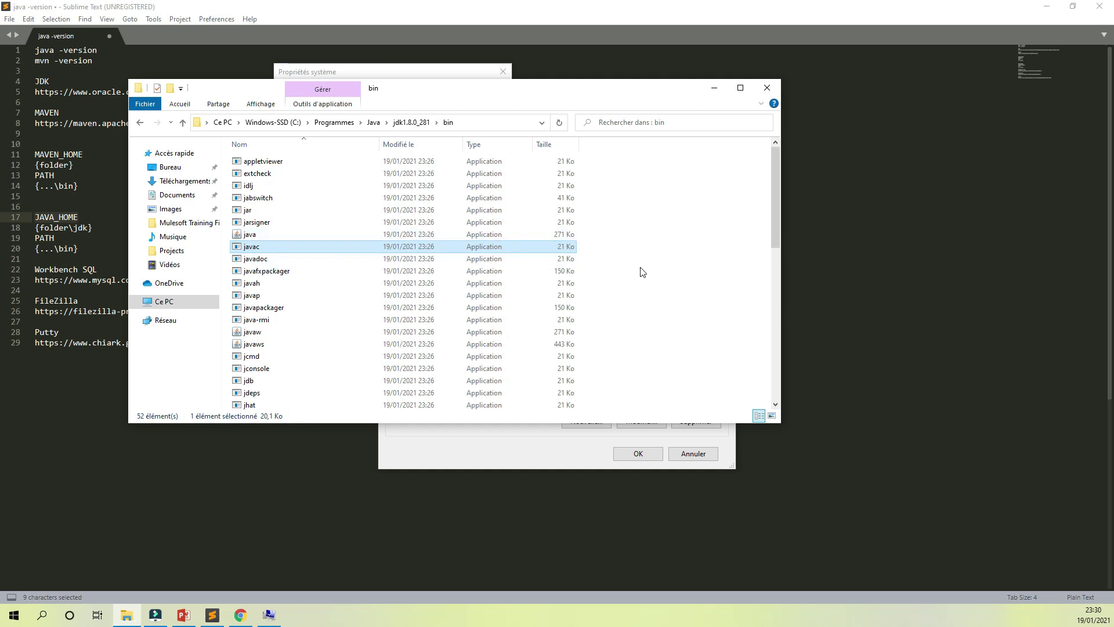
pyautogui.click(473, 122)
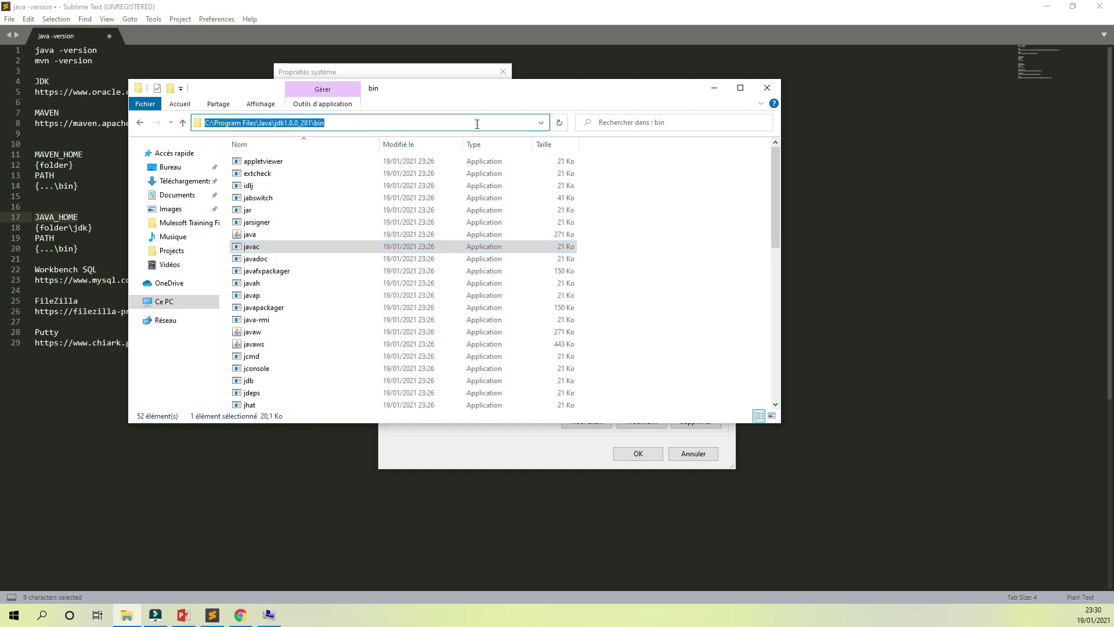
pyautogui.click(546, 447)
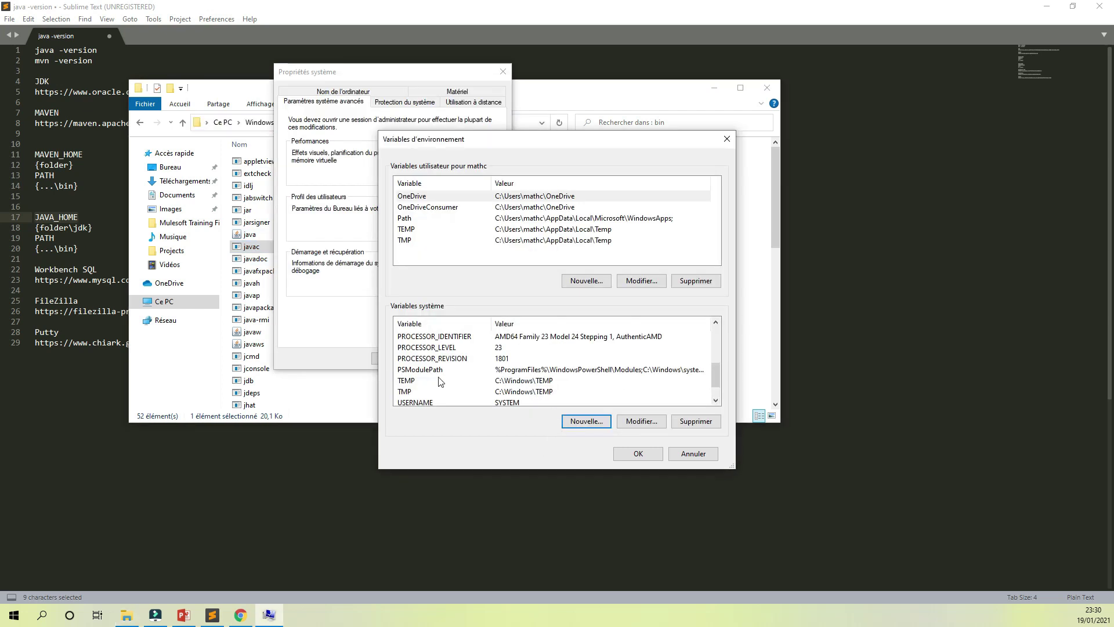
# Add C:\Program Files\Java\jdk1.8.0_281\bin as a new entry in the system Path variable and start another entry
pyautogui.scroll(-1, 438, 382)
pyautogui.scroll(2, 424, 374)
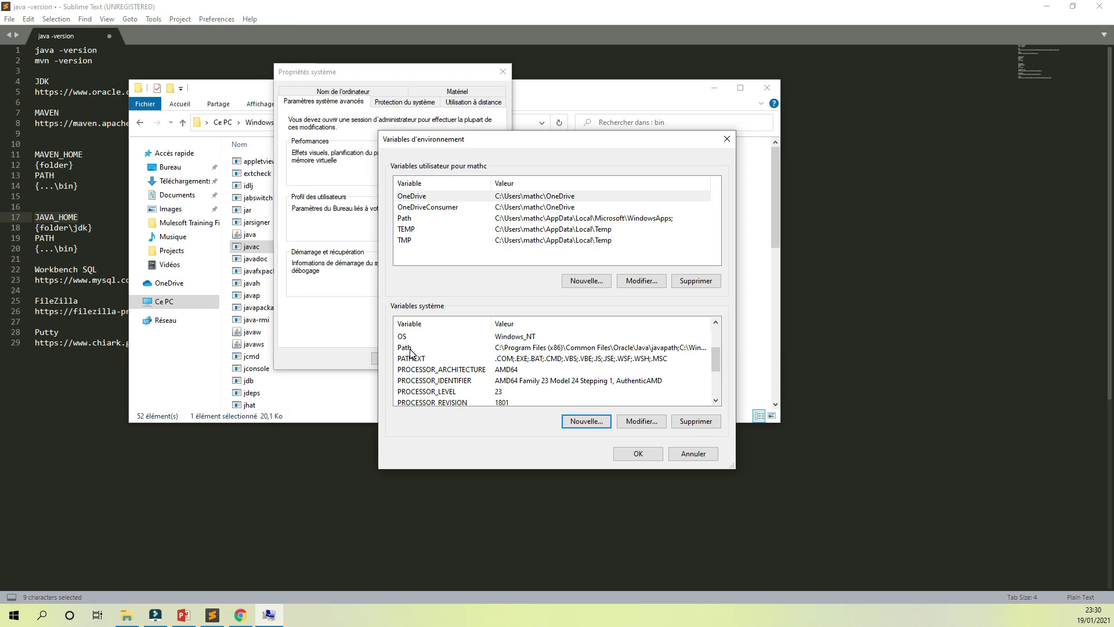
pyautogui.doubleClick(411, 348)
pyautogui.click(431, 260)
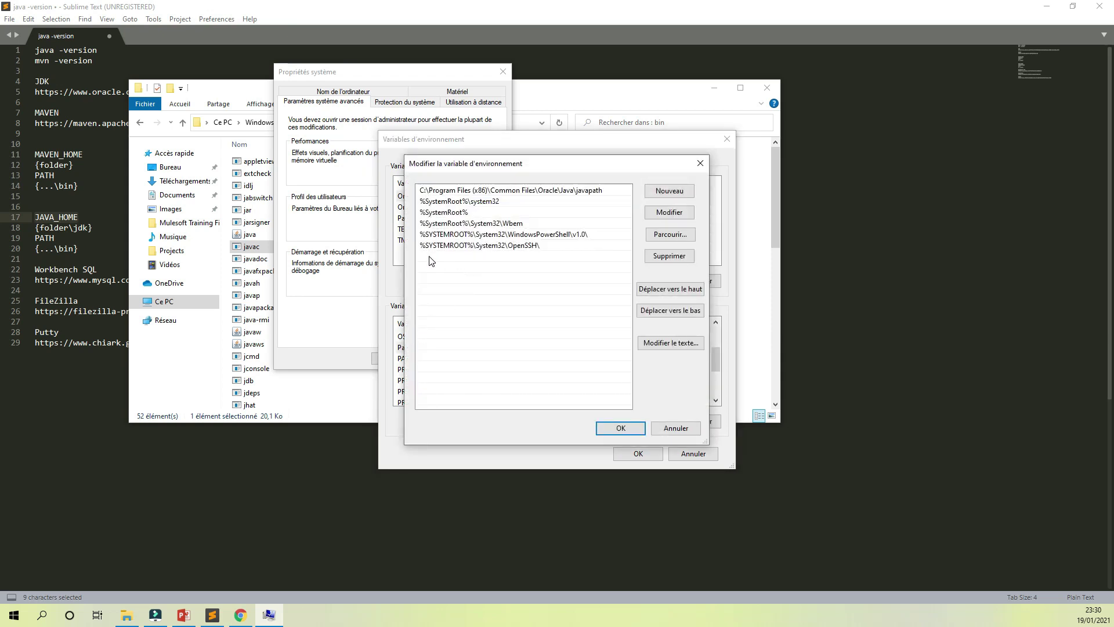
pyautogui.click(669, 192)
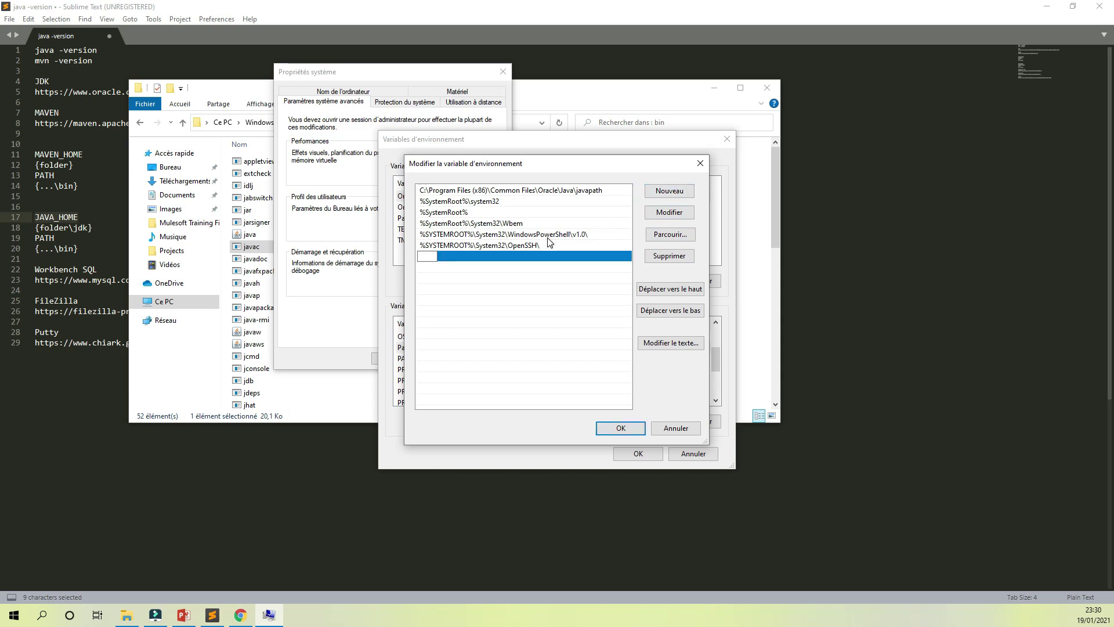
pyautogui.hotkey('ctrl', 'v')
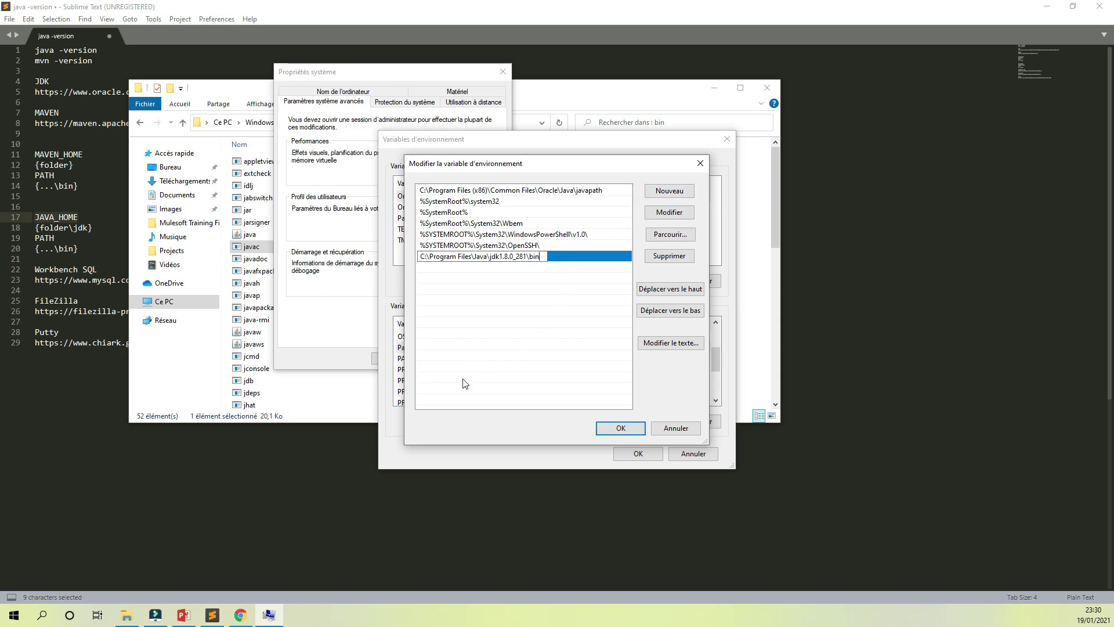
pyautogui.click(677, 194)
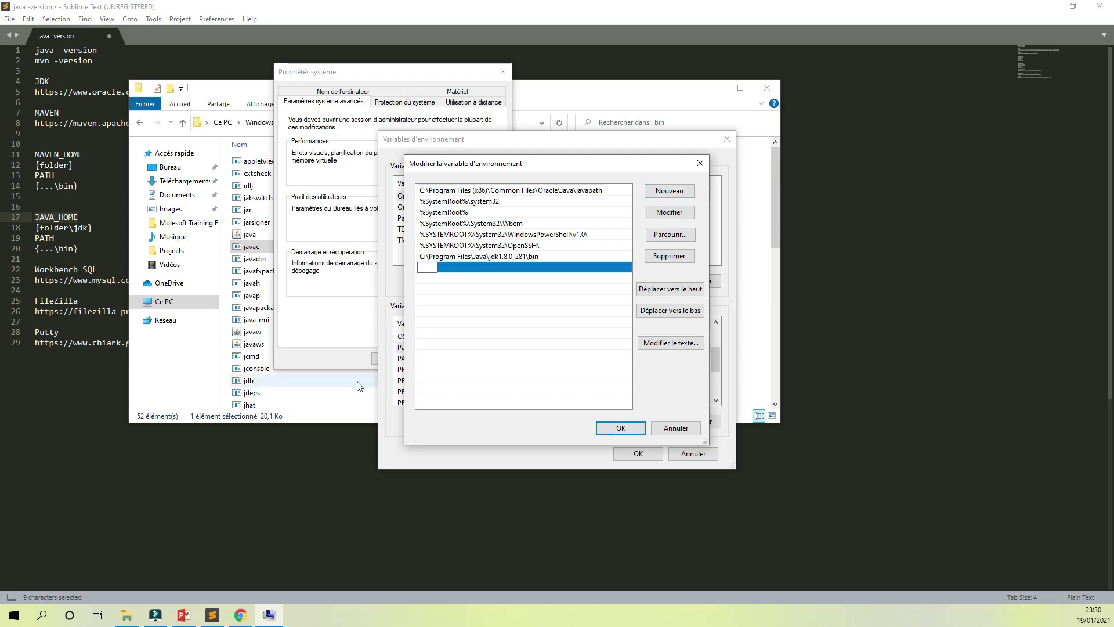
# Browse to Maven's bin folder in File Explorer and copy its path, C:\maven\apache-maven-3.6.3\bin
pyautogui.click(186, 388)
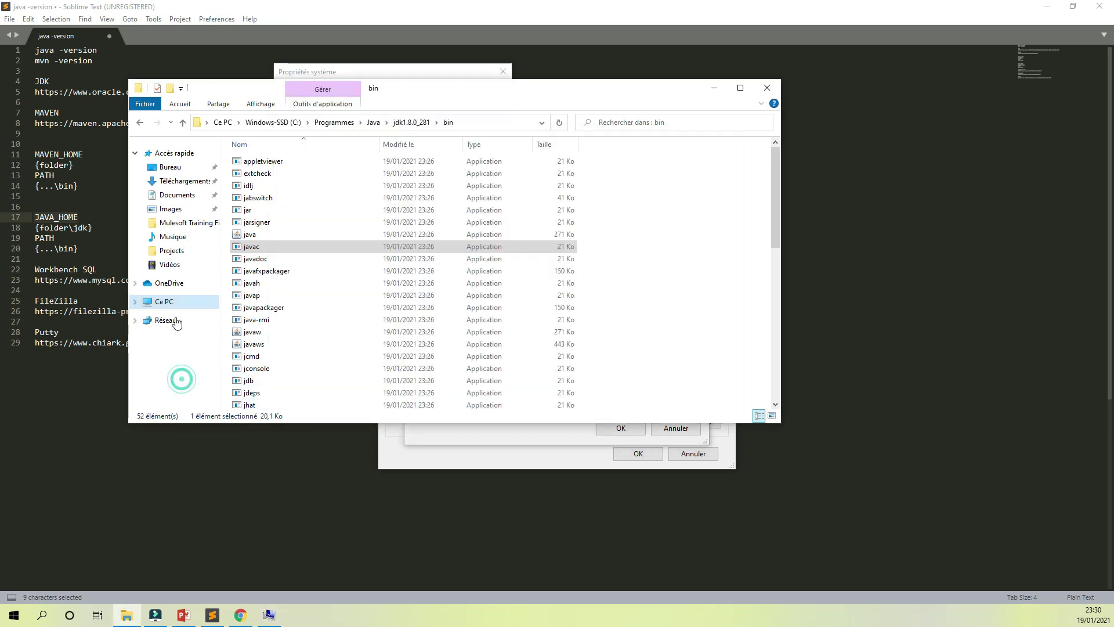
pyautogui.click(173, 249)
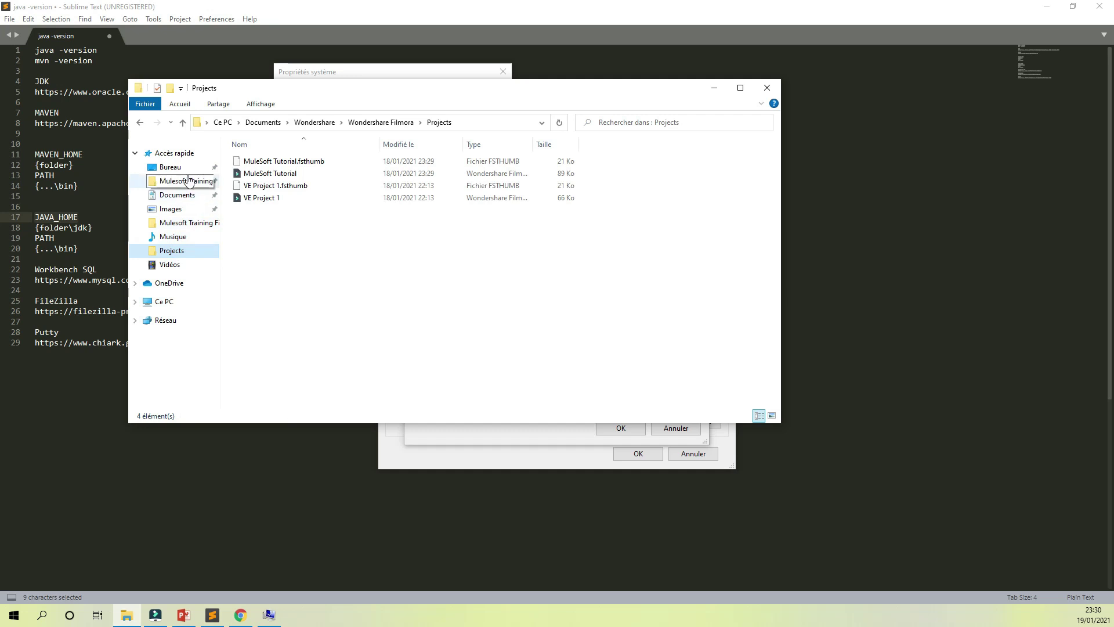
pyautogui.click(164, 301)
pyautogui.doubleClick(296, 281)
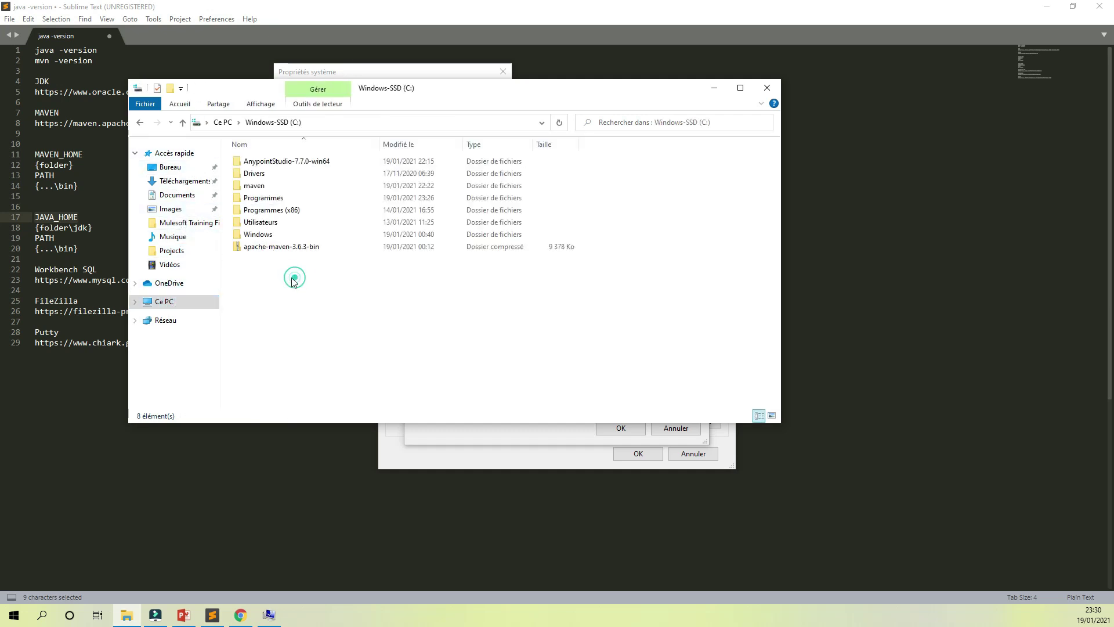
pyautogui.doubleClick(261, 186)
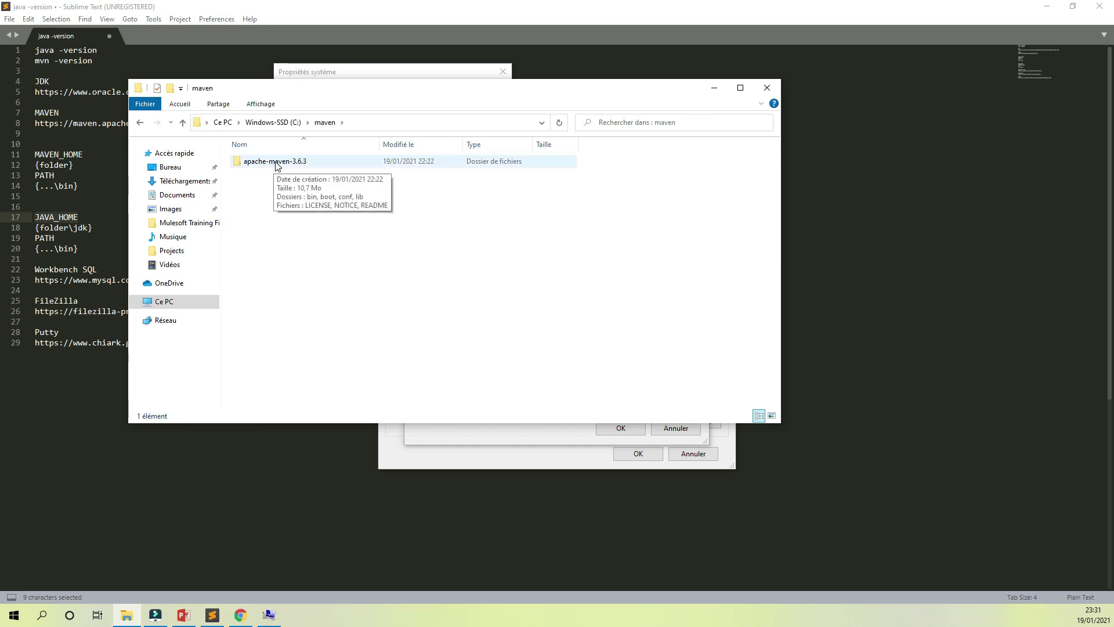
pyautogui.doubleClick(275, 164)
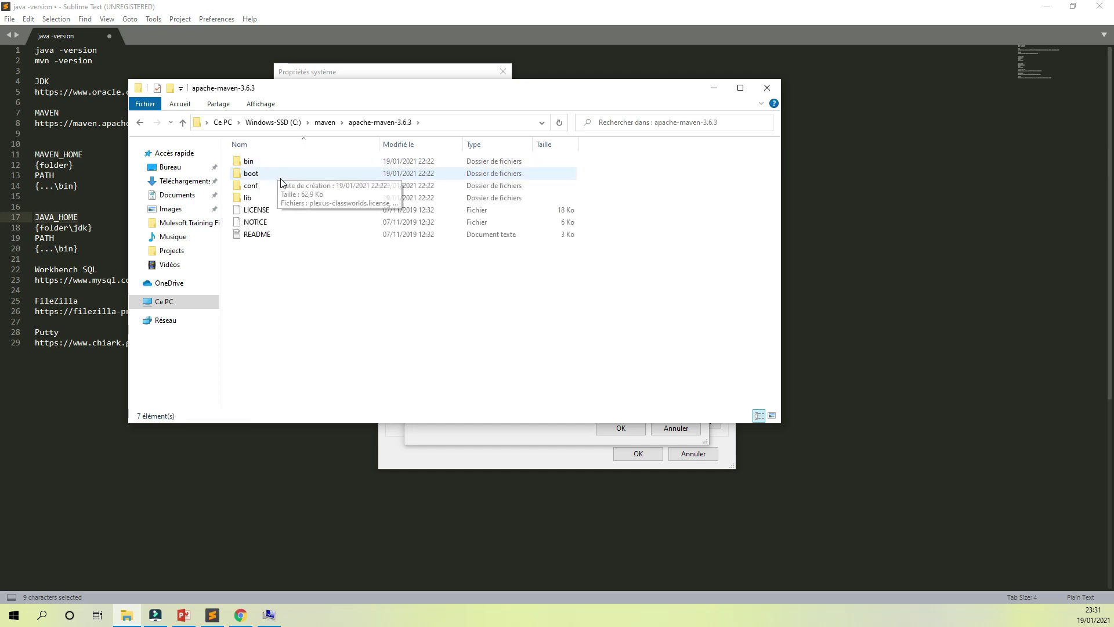
pyautogui.click(275, 166)
pyautogui.doubleClick(276, 166)
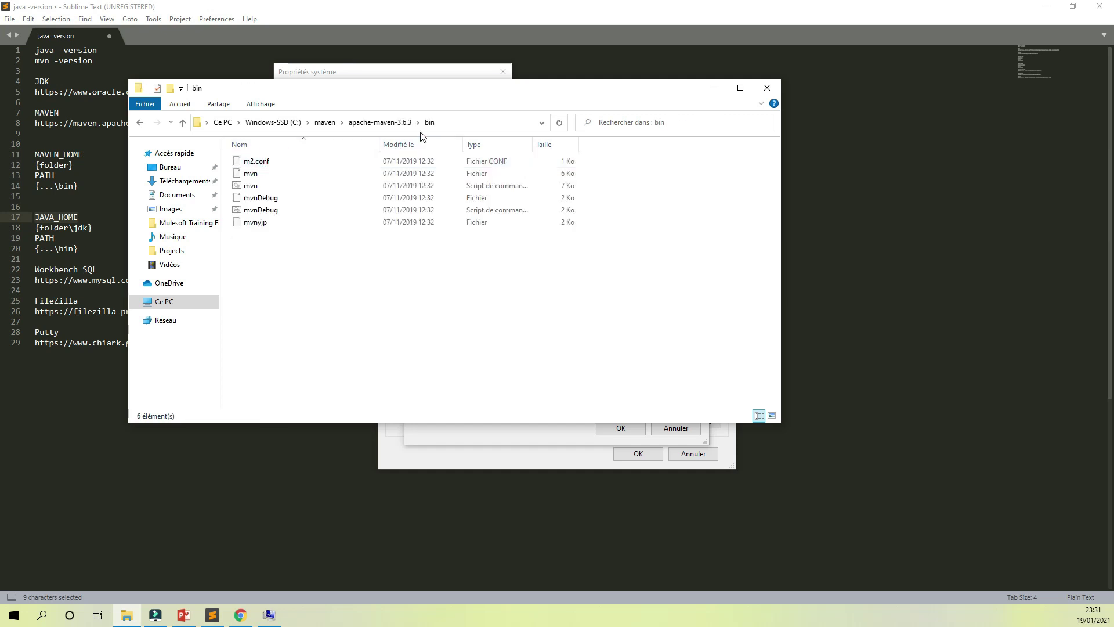
pyautogui.click(454, 124)
pyautogui.hotkey('ctrl', 'c')
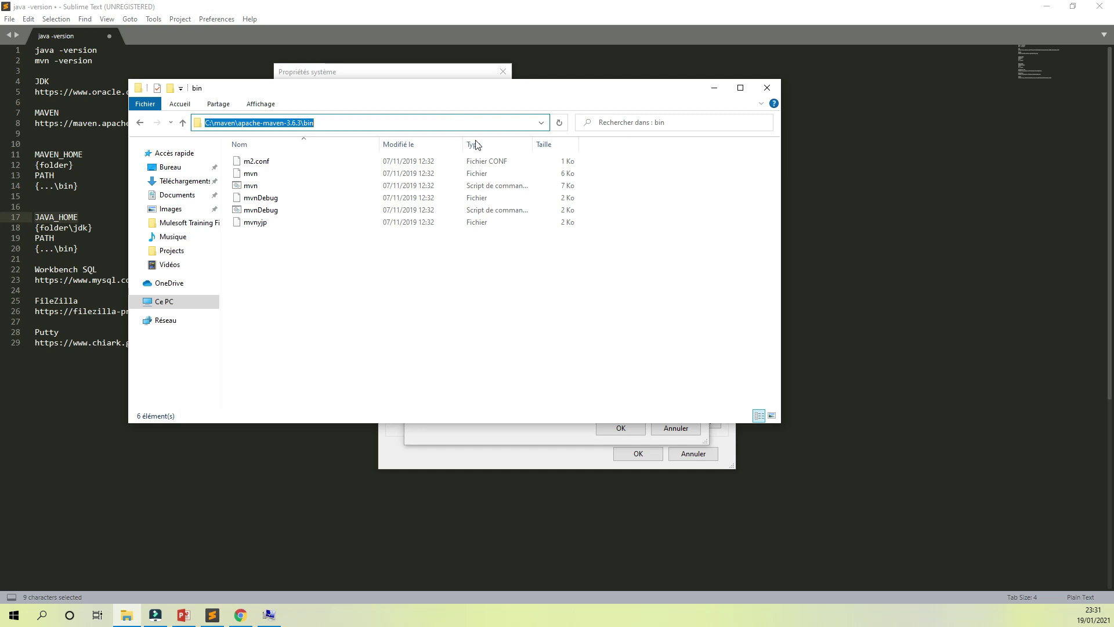
# Add C:\maven\apache-maven-3.6.3\bin as a new entry in the system Path variable and save the Path entries
pyautogui.click(516, 435)
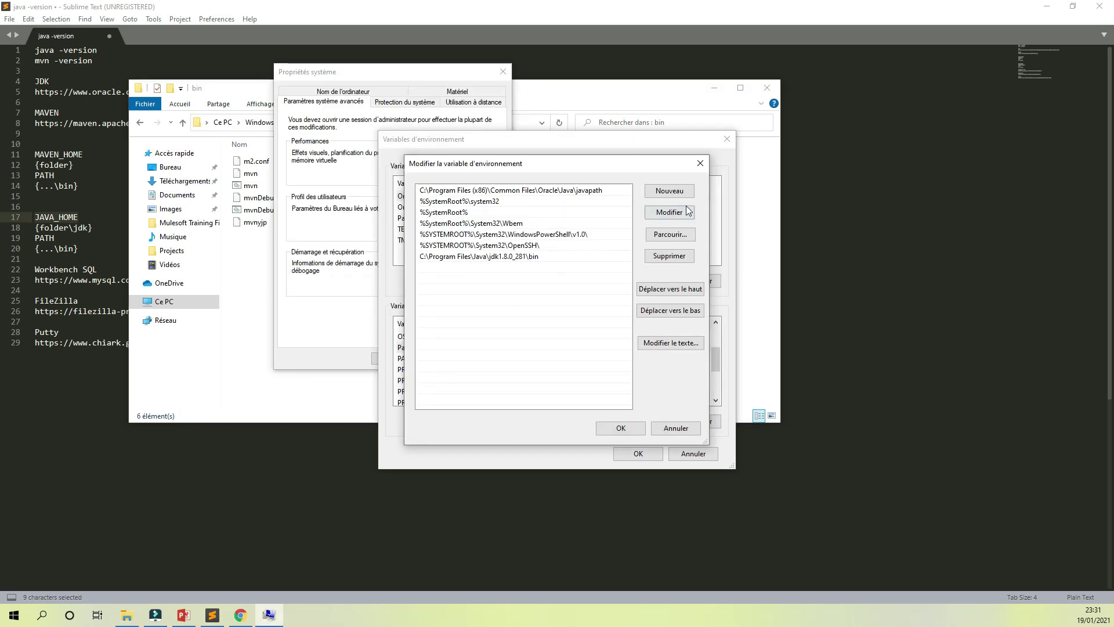
pyautogui.click(679, 193)
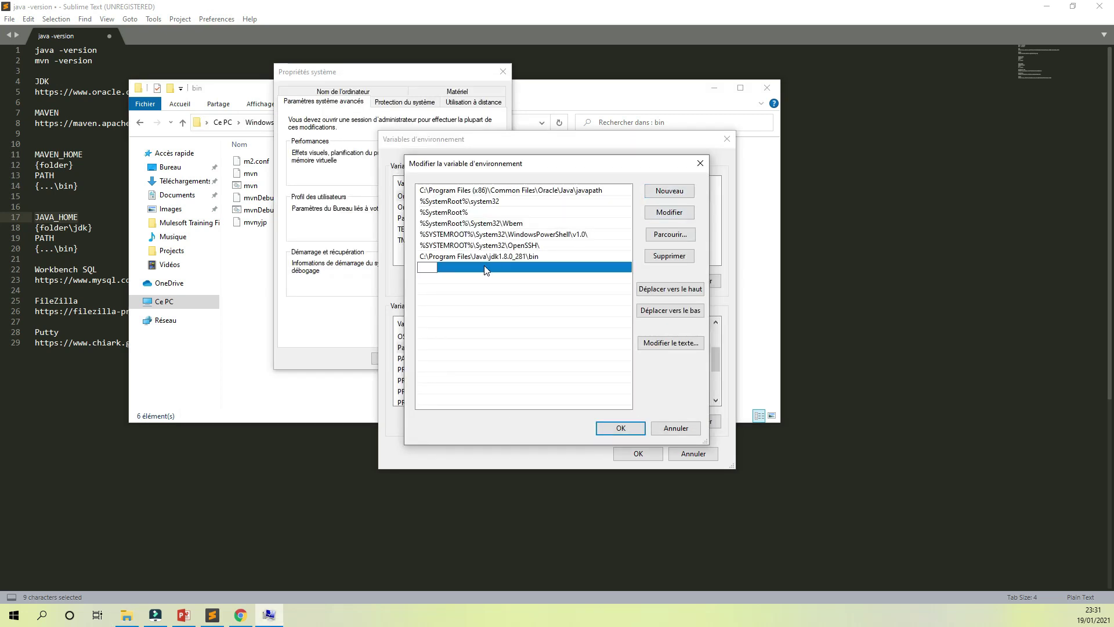
pyautogui.hotkey('ctrl', 'v')
pyautogui.click(598, 314)
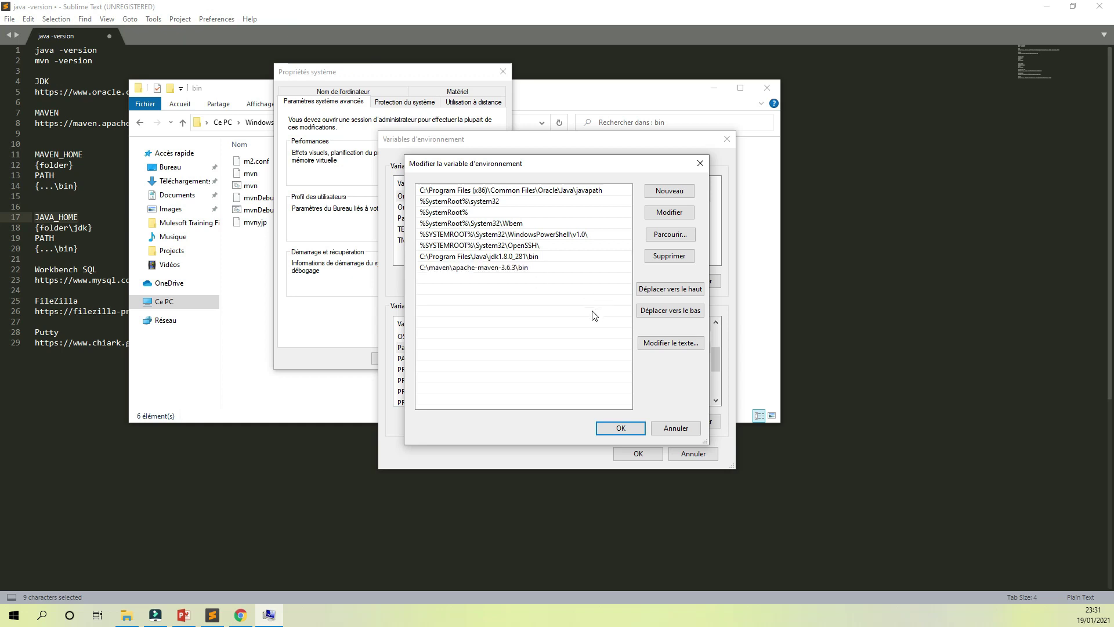
pyautogui.click(621, 429)
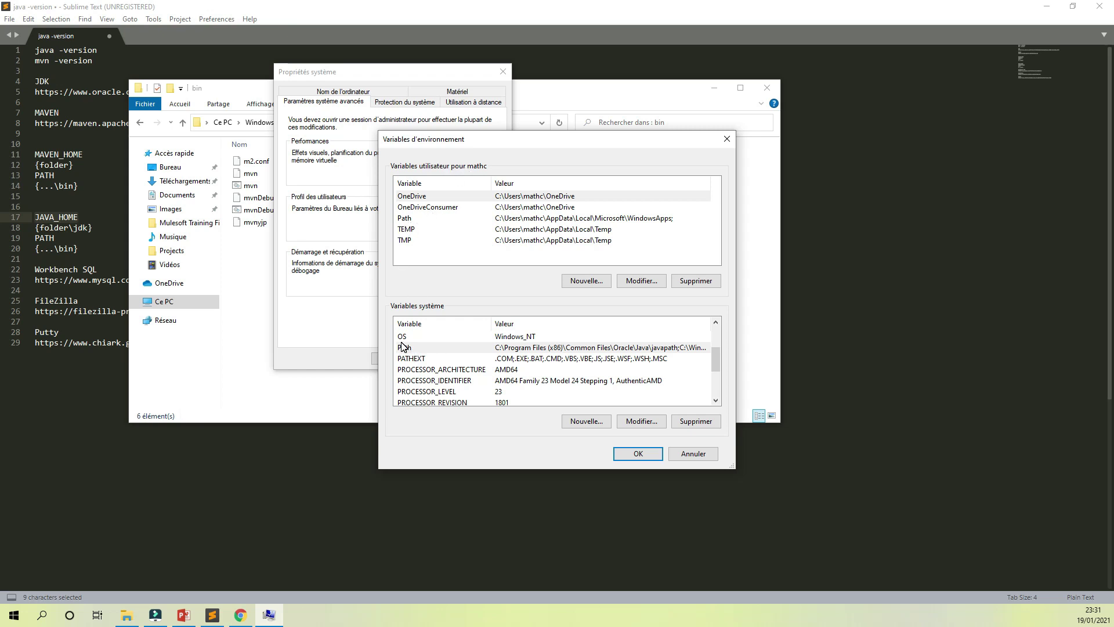
# Open the user Path variable for editing and add C:\maven\apache-maven-3.6.3\bin as a new entry
pyautogui.doubleClick(406, 218)
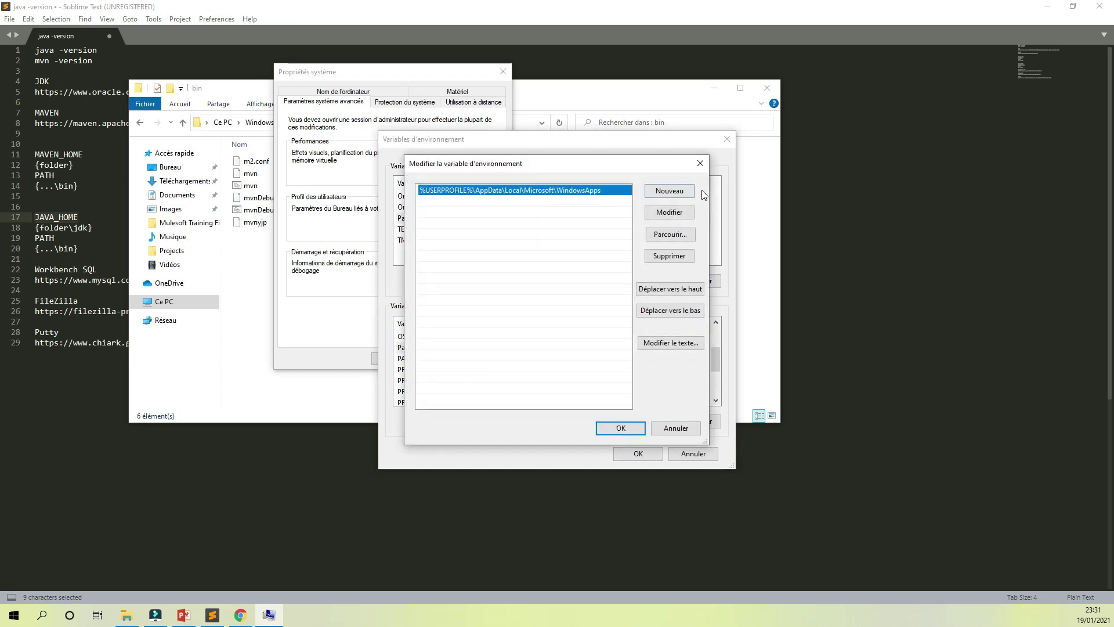
pyautogui.click(683, 194)
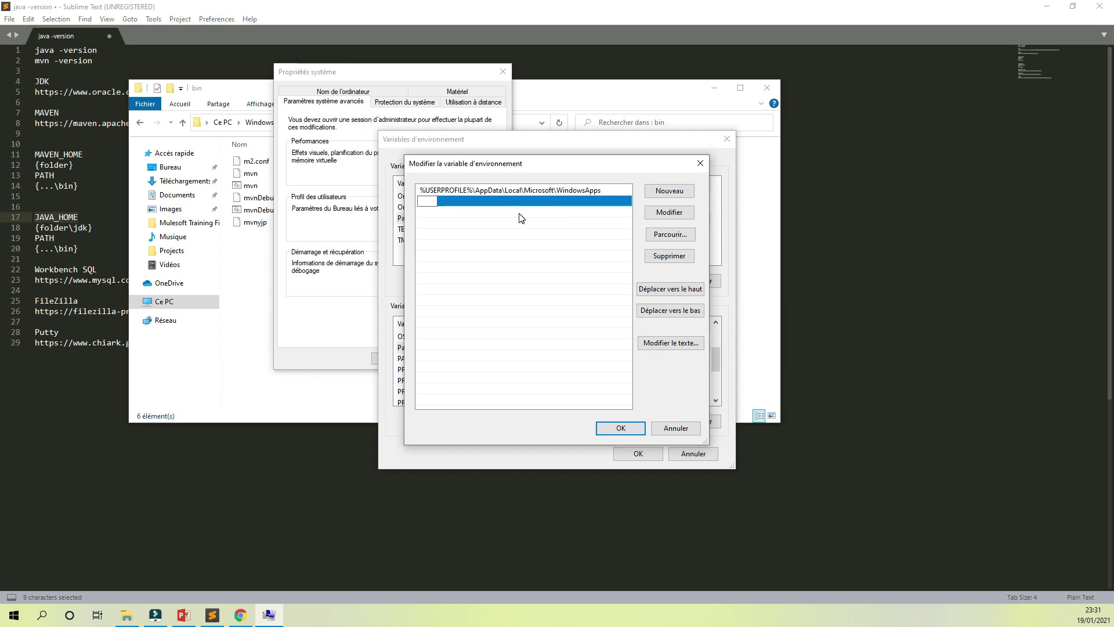
pyautogui.hotkey('ctrl', 'v')
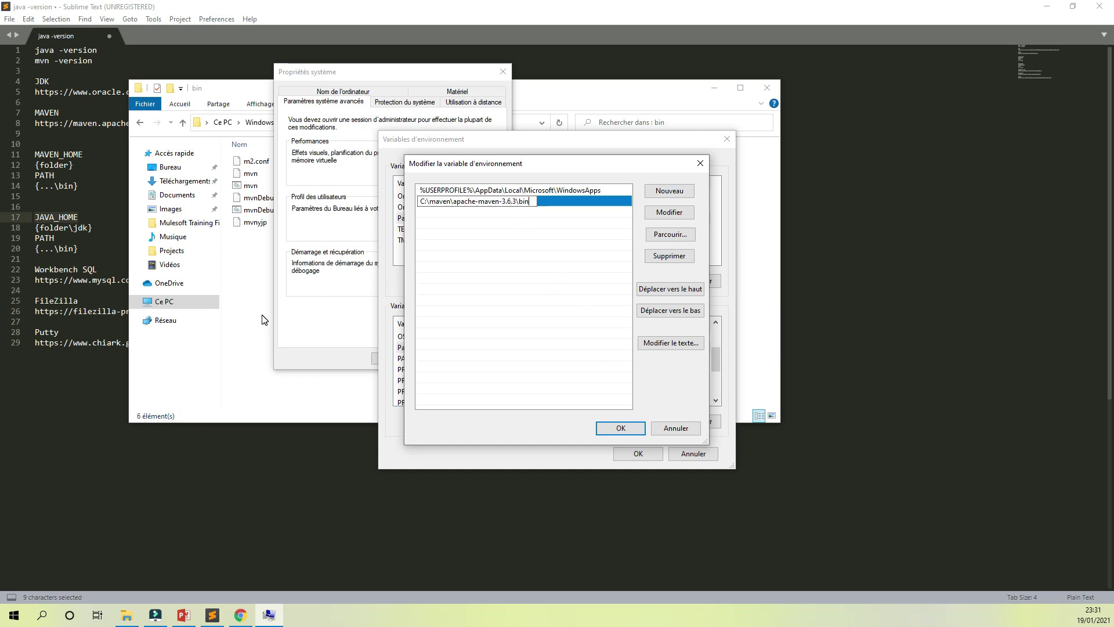
# In File Explorer, browse to the bin folder of jdk1.8.0_281 and copy its path, C:\Program Files\Java\jdk1.8.0_281\bin
pyautogui.click(243, 323)
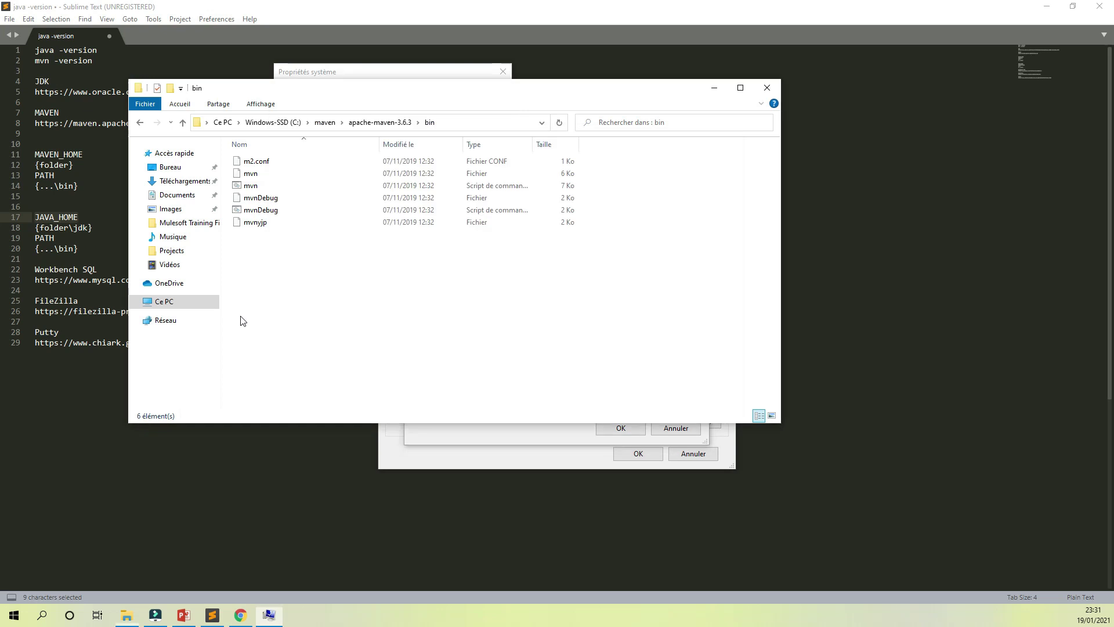
pyautogui.click(276, 123)
pyautogui.click(292, 209)
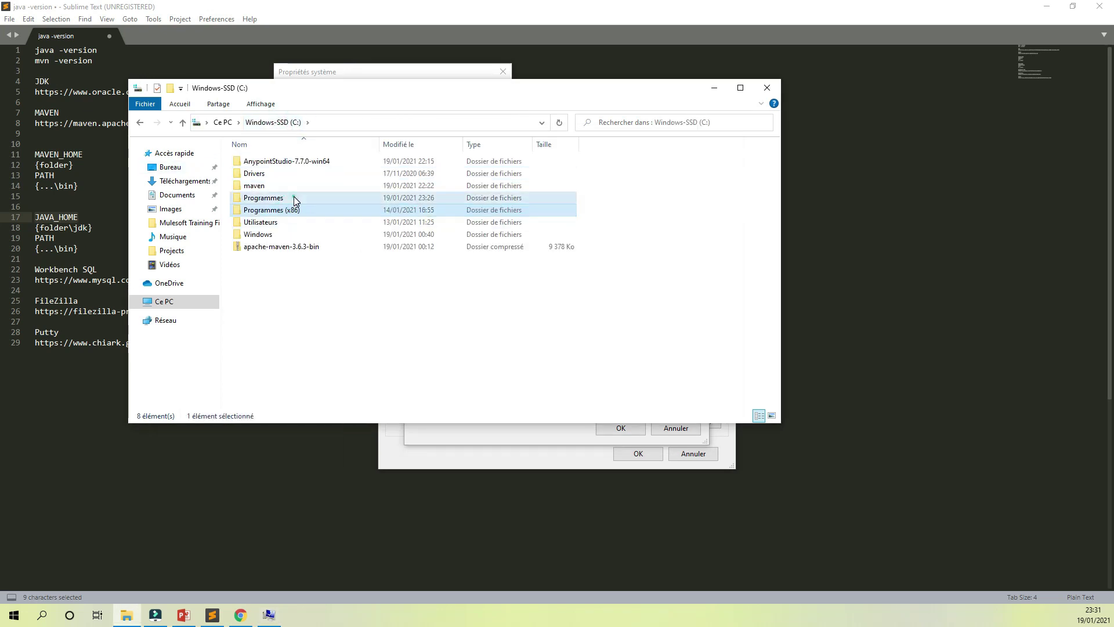
pyautogui.doubleClick(293, 197)
pyautogui.doubleClick(287, 198)
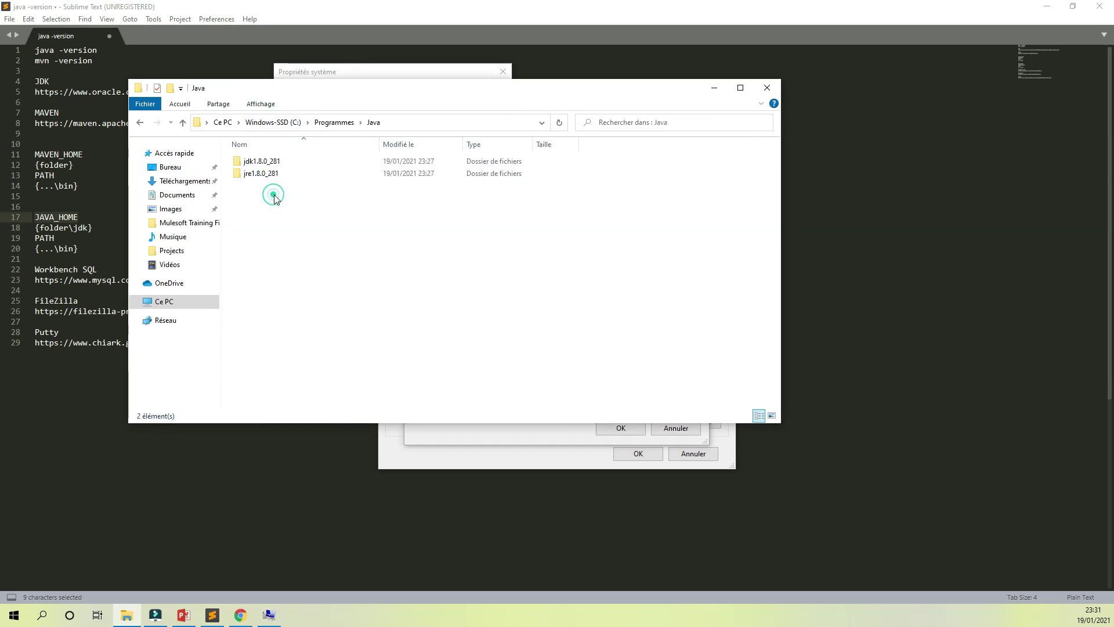
pyautogui.doubleClick(285, 161)
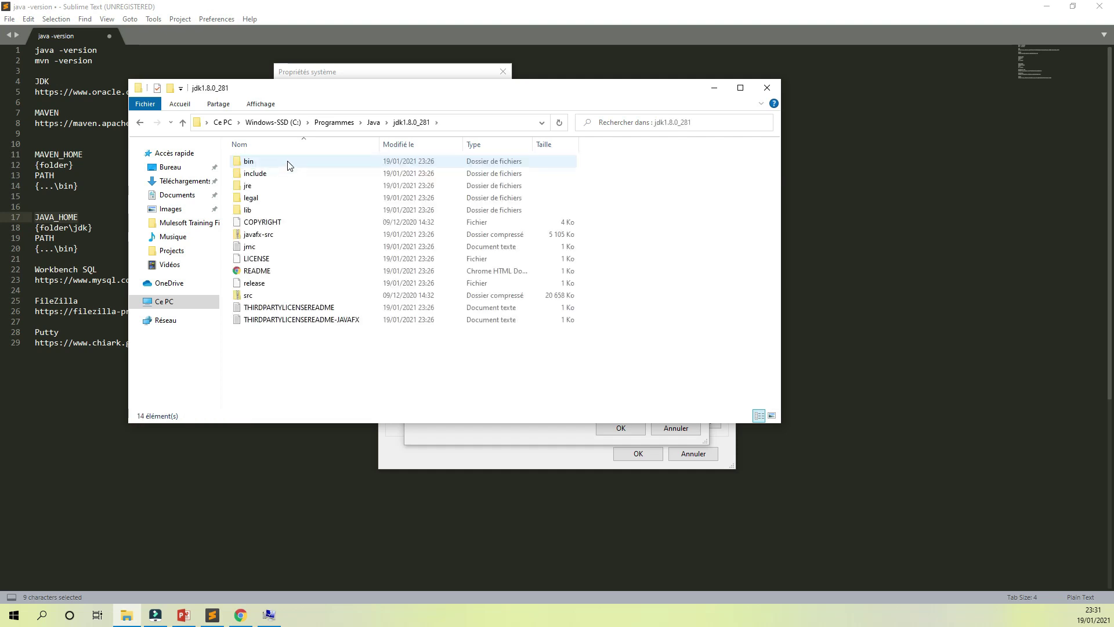
pyautogui.doubleClick(289, 165)
pyautogui.click(479, 122)
pyautogui.hotkey('ctrl', 'c')
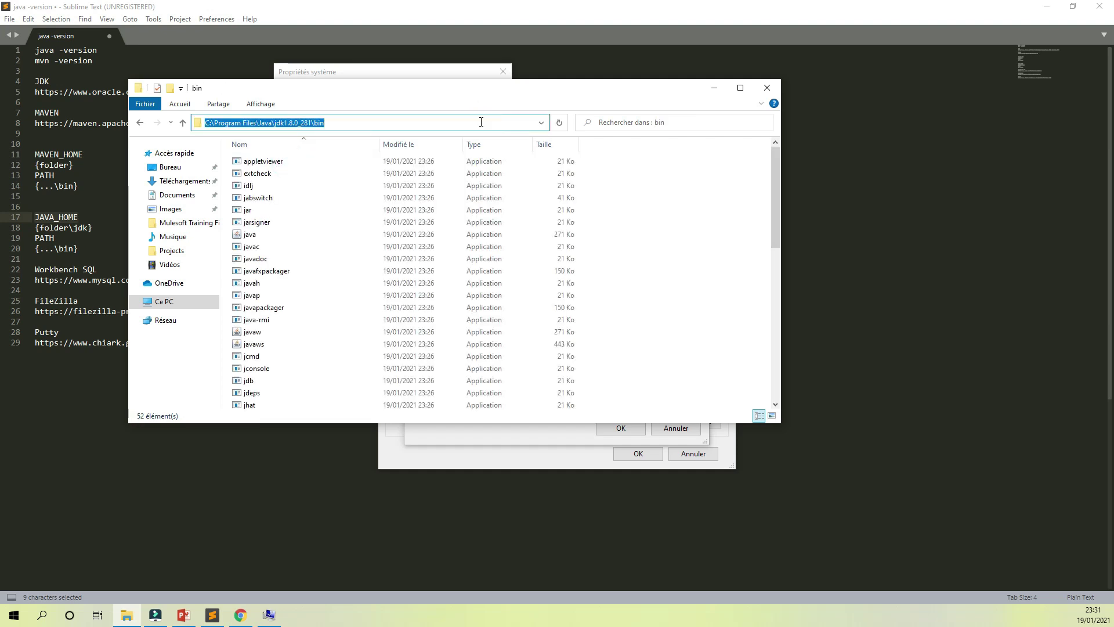
# Add C:\Program Files\Java\jdk1.8.0_281\bin as a new user Path entry, save the environment variables and close the system properties
pyautogui.click(516, 435)
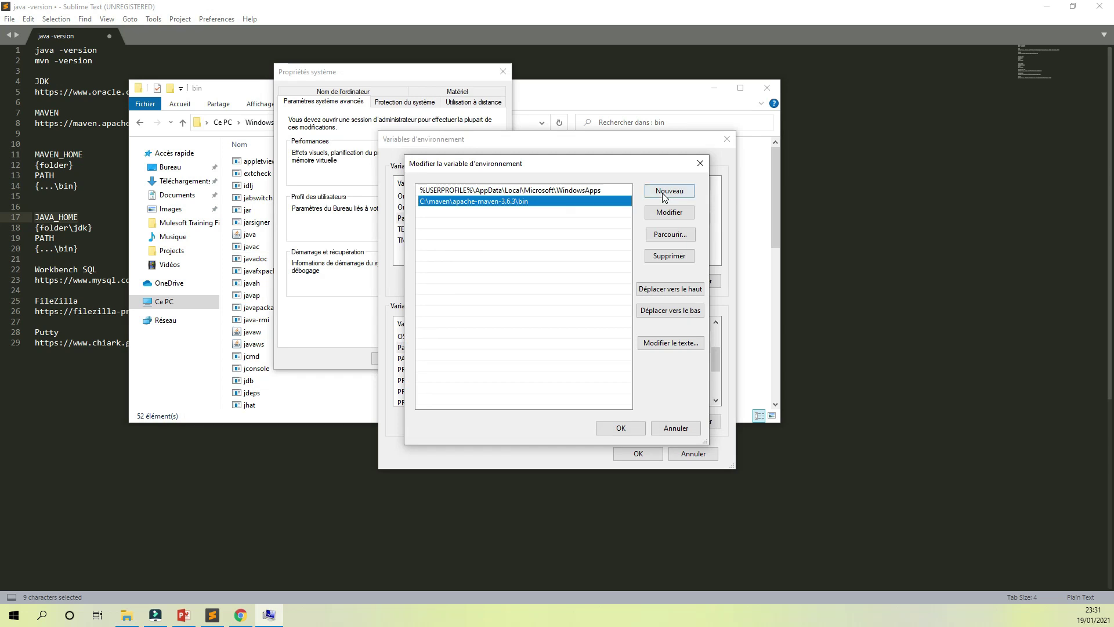
pyautogui.doubleClick(600, 212)
pyautogui.hotkey('ctrl', 'v')
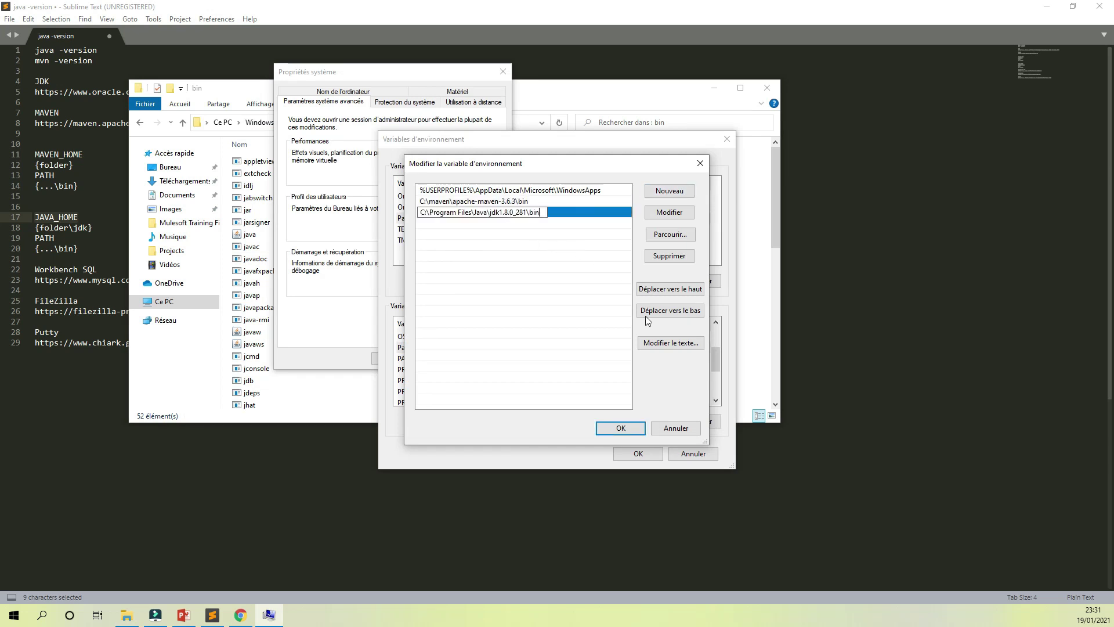
pyautogui.click(620, 428)
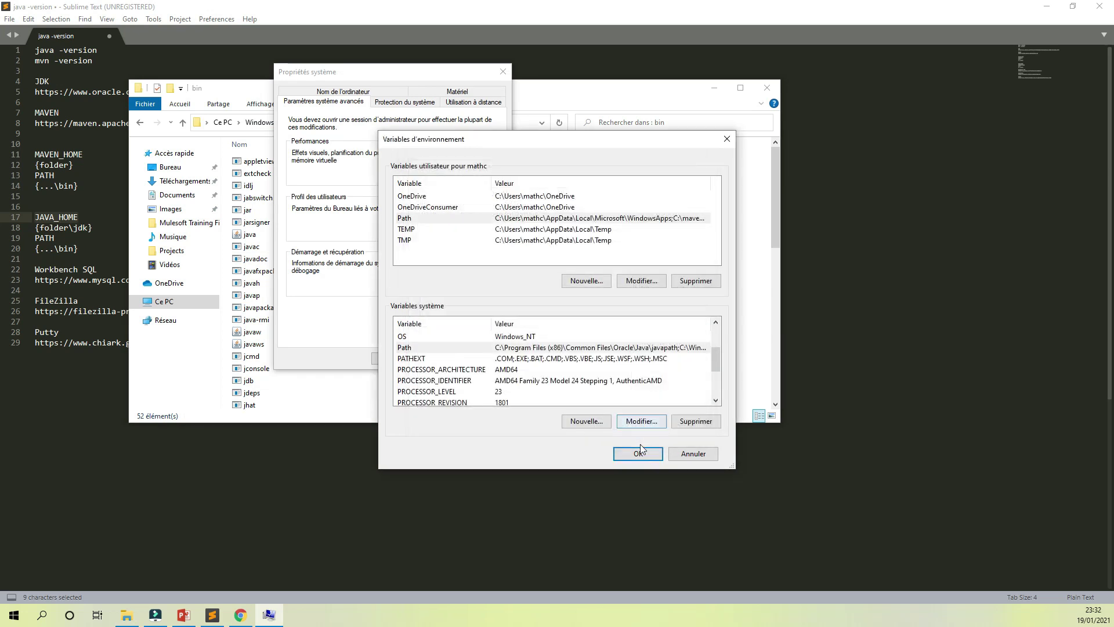
pyautogui.click(638, 453)
pyautogui.click(393, 359)
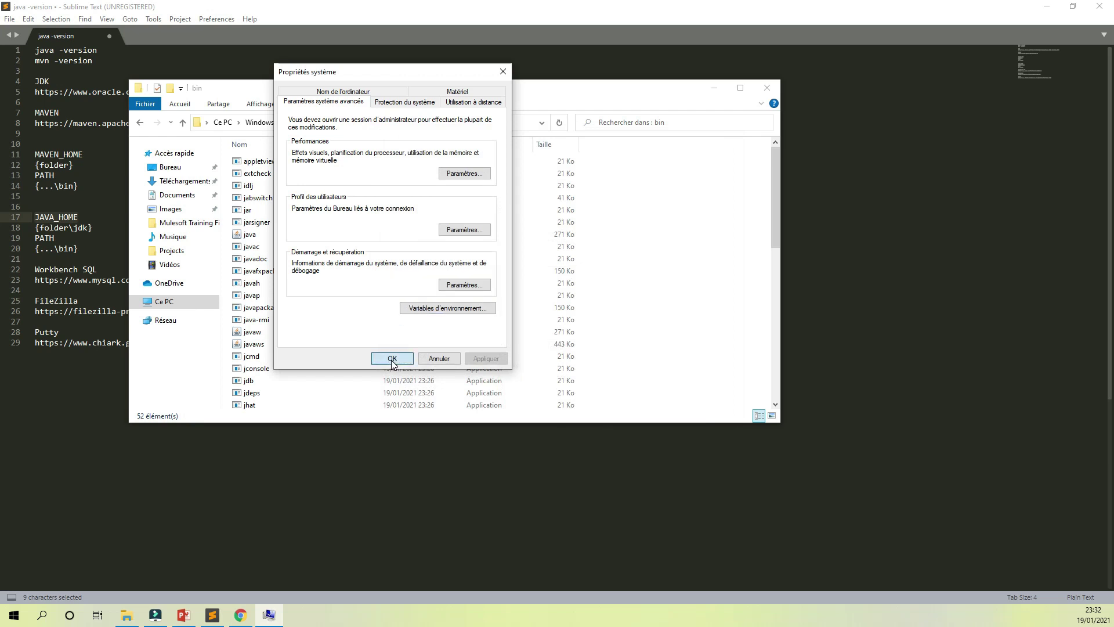
# Minimize the File Explorer, Sublime Text and PowerPoint windows and refresh the desktop
pyautogui.click(708, 88)
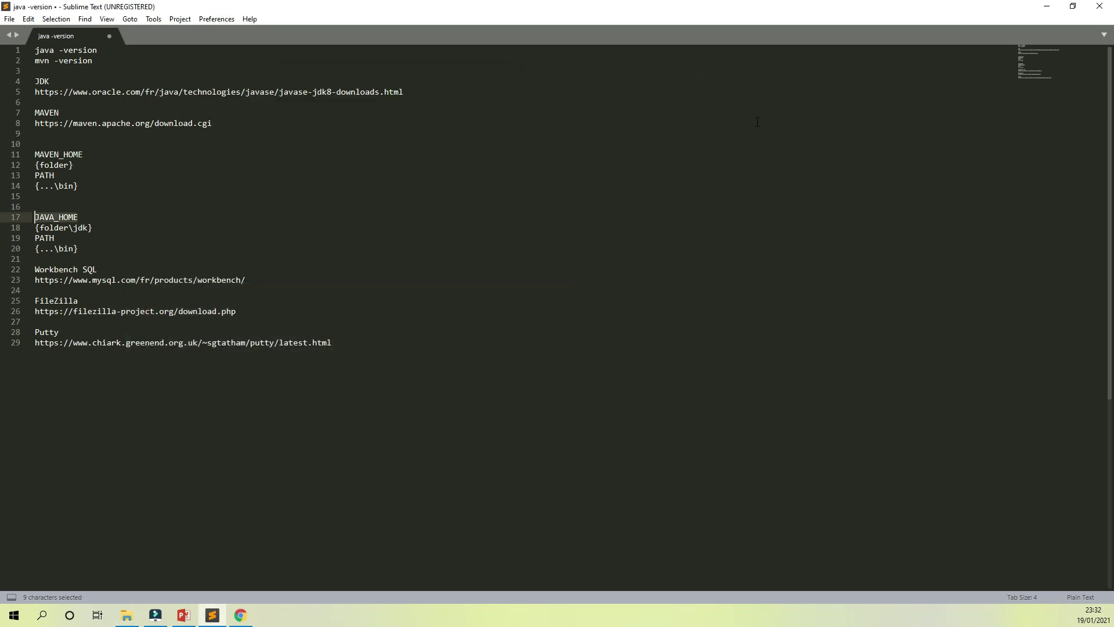
pyautogui.click(1043, 7)
pyautogui.click(1043, 9)
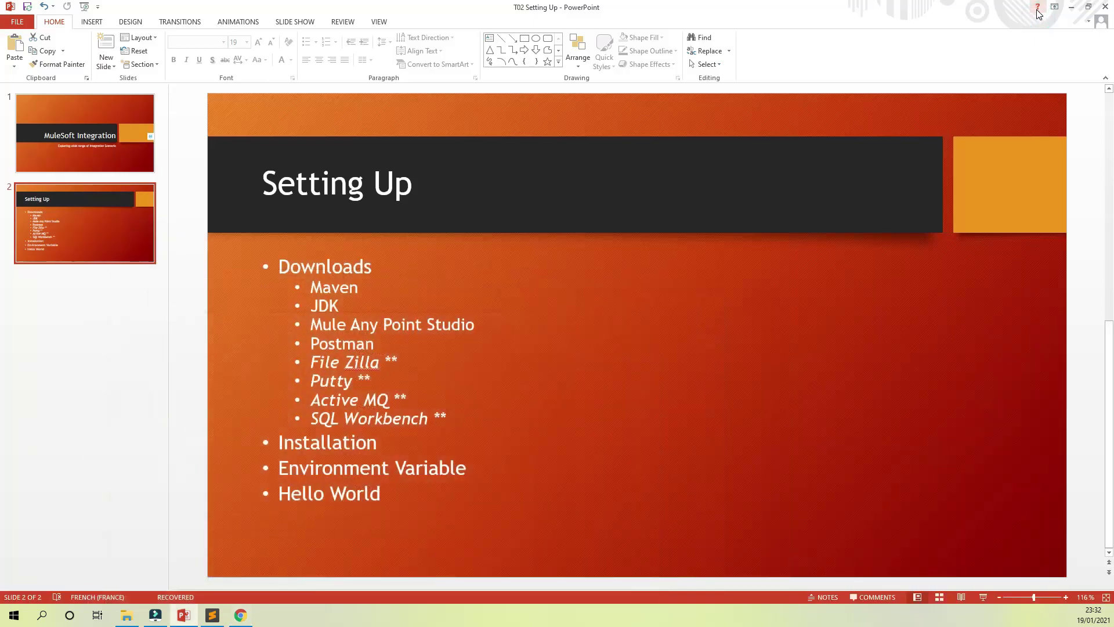
pyautogui.click(1052, 5)
pyautogui.rightClick(645, 128)
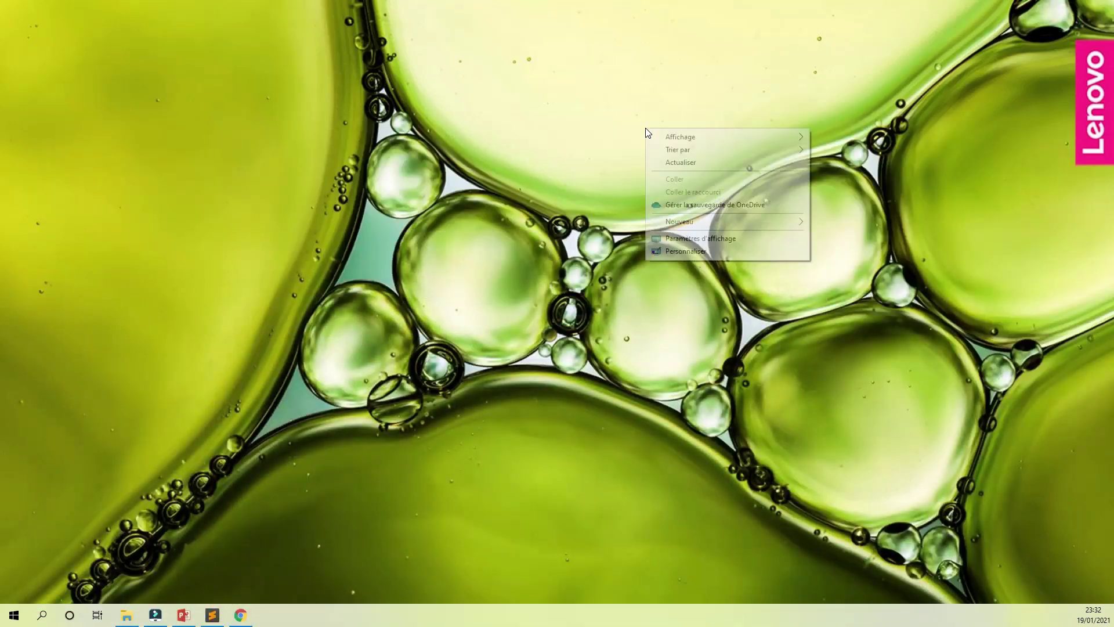
pyautogui.click(680, 161)
pyautogui.rightClick(577, 168)
pyautogui.click(632, 206)
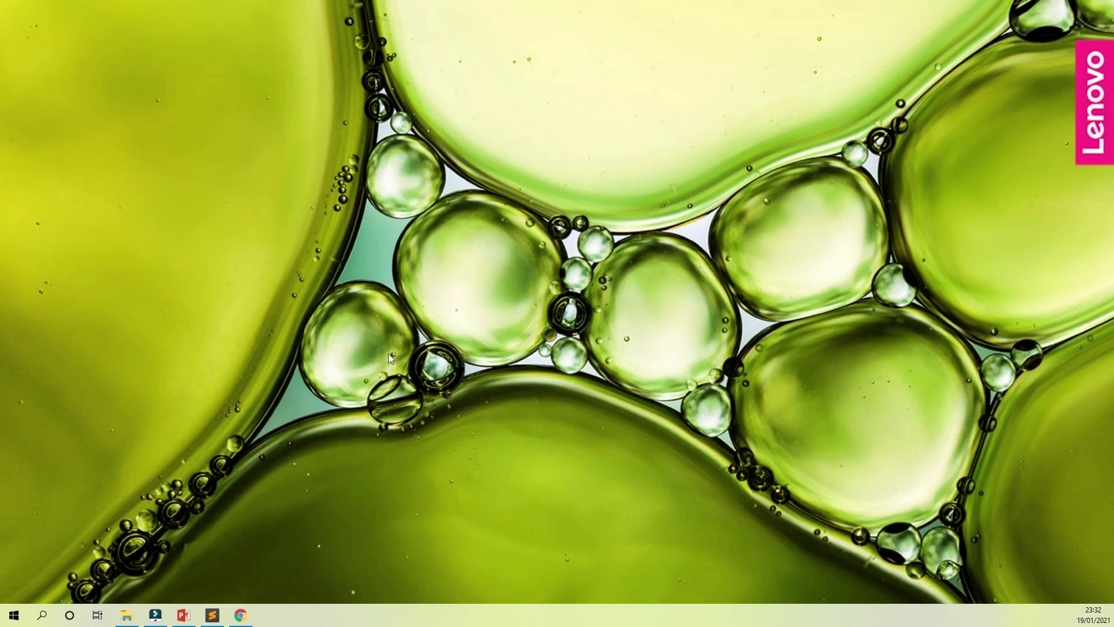
# Open a Command Prompt and check the Java and Maven installations with java -version and mvn -version
pyautogui.click(14, 615)
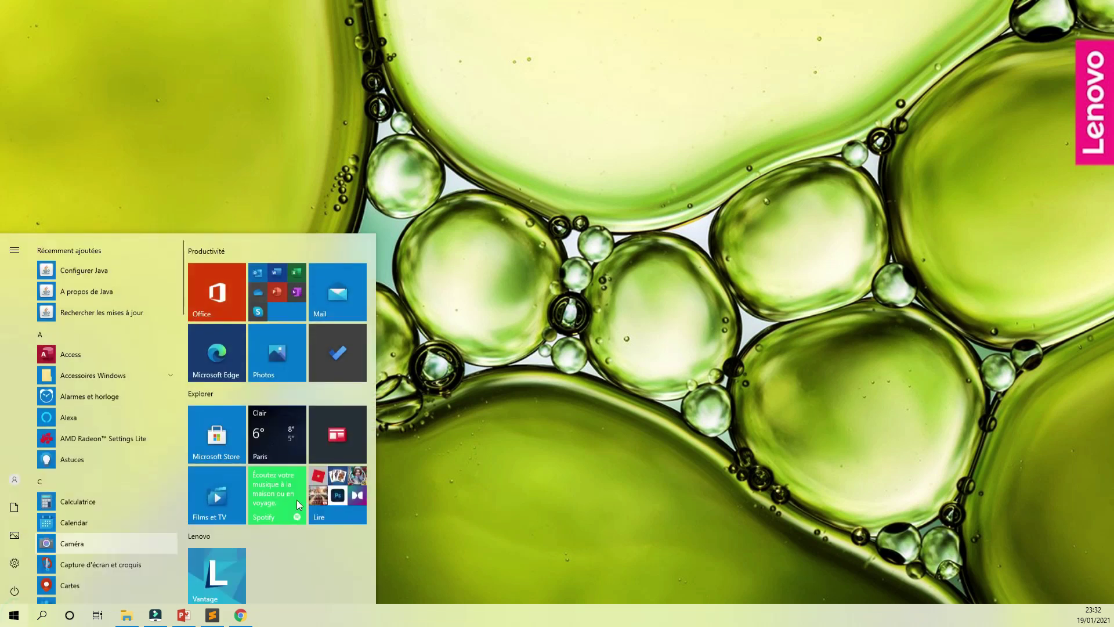
pyautogui.write('cmd')
pyautogui.press('Return')
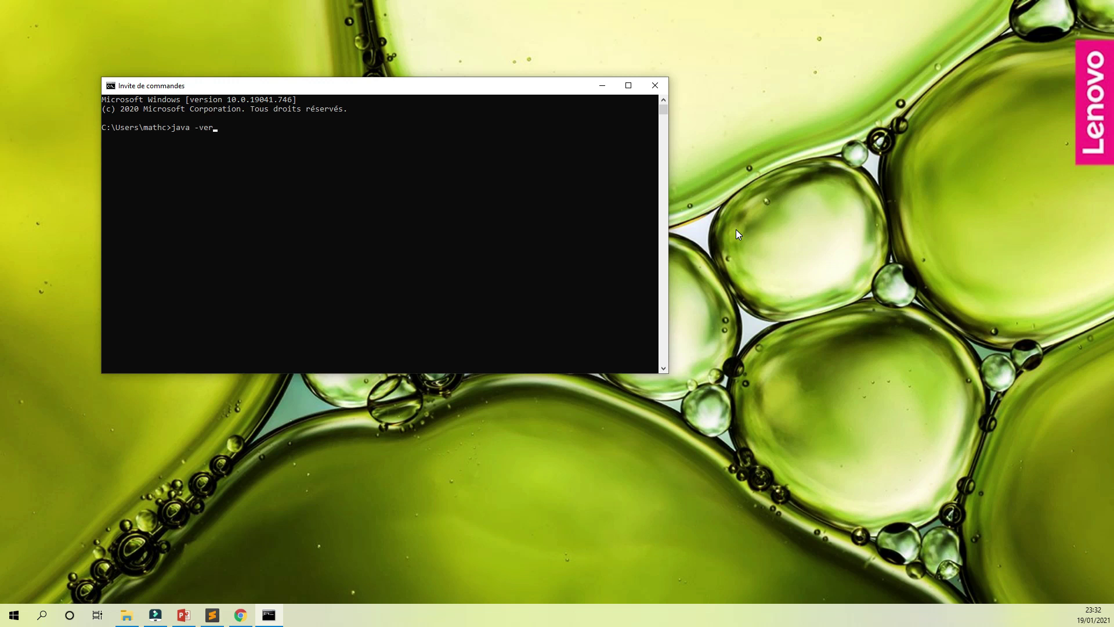
pyautogui.press('Return')
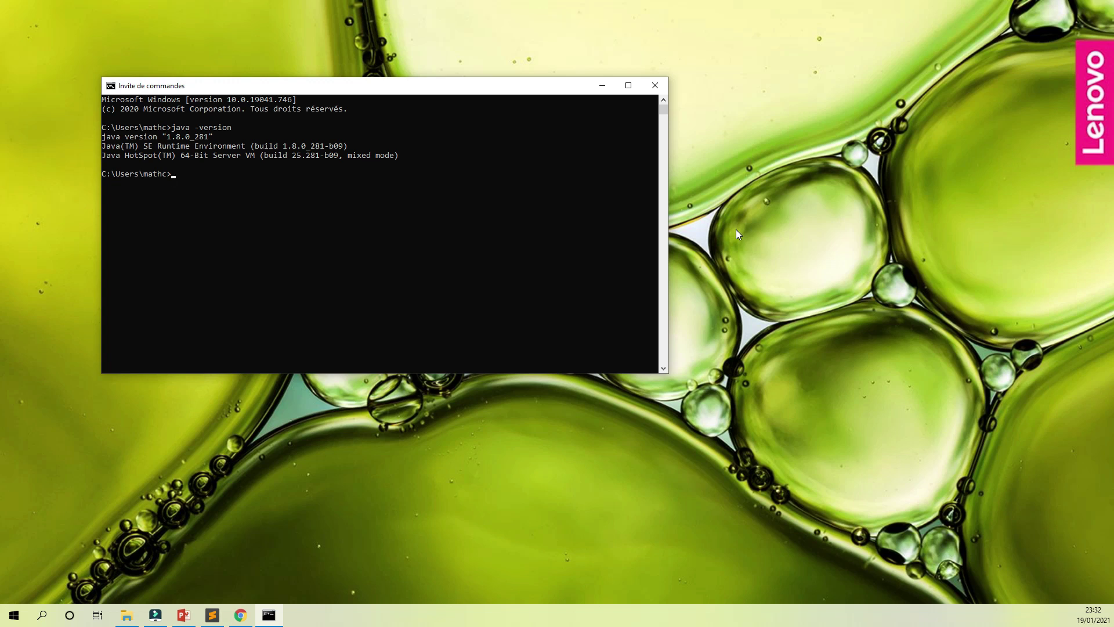
pyautogui.write('mvn -version')
pyautogui.press('Return')
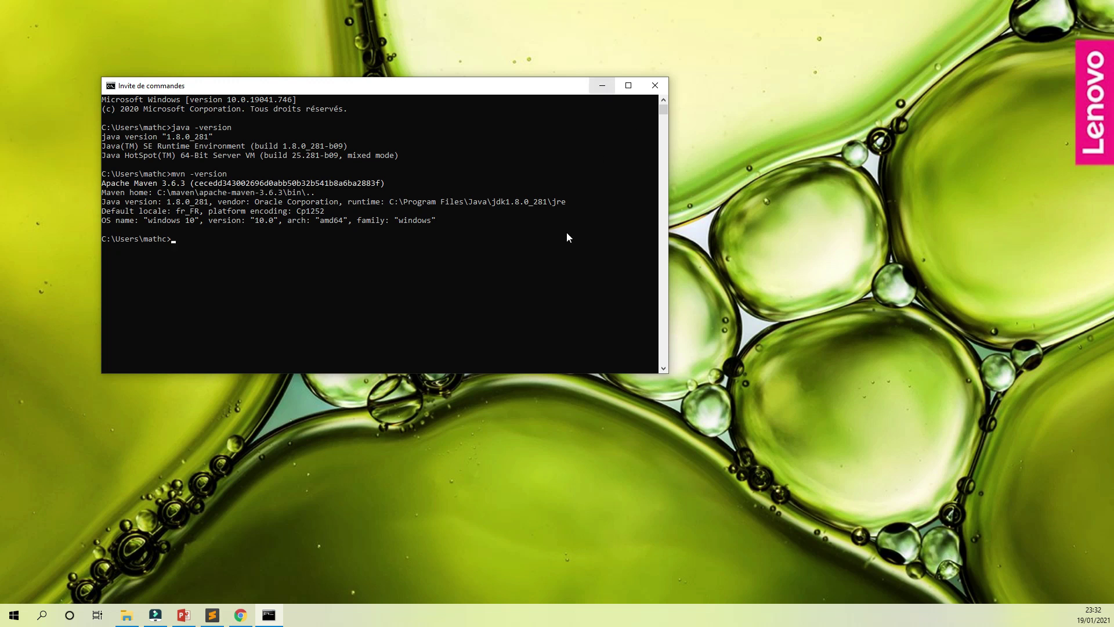
# Switch to the PowerPoint slide Setting Up and point out the Maven, JDK, Mule Any Point Studio and Postman items
pyautogui.click(186, 619)
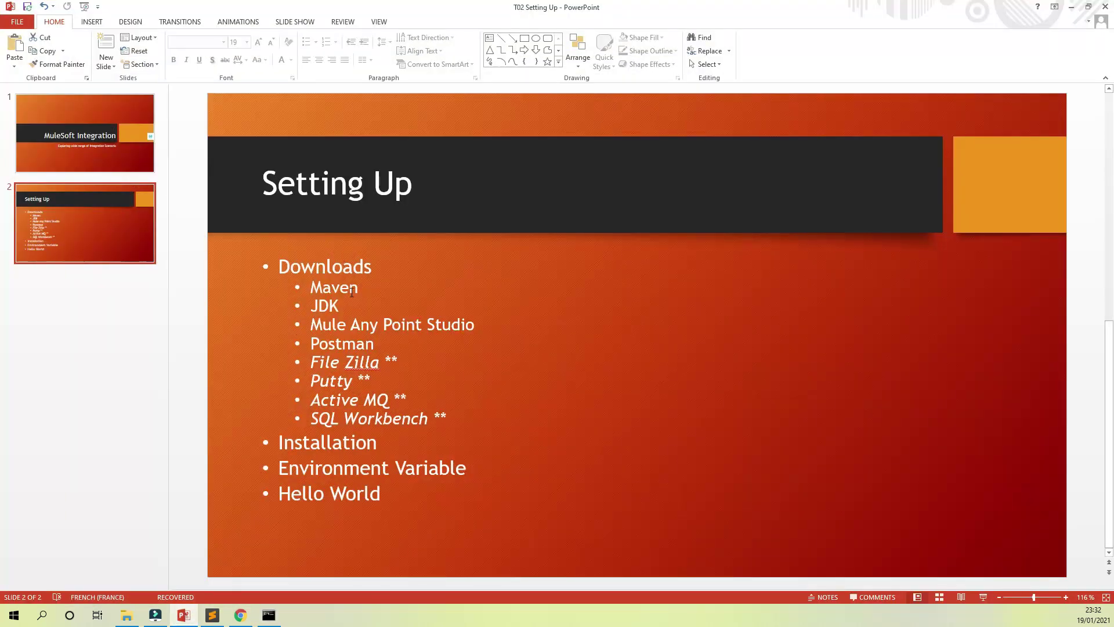
pyautogui.doubleClick(360, 288)
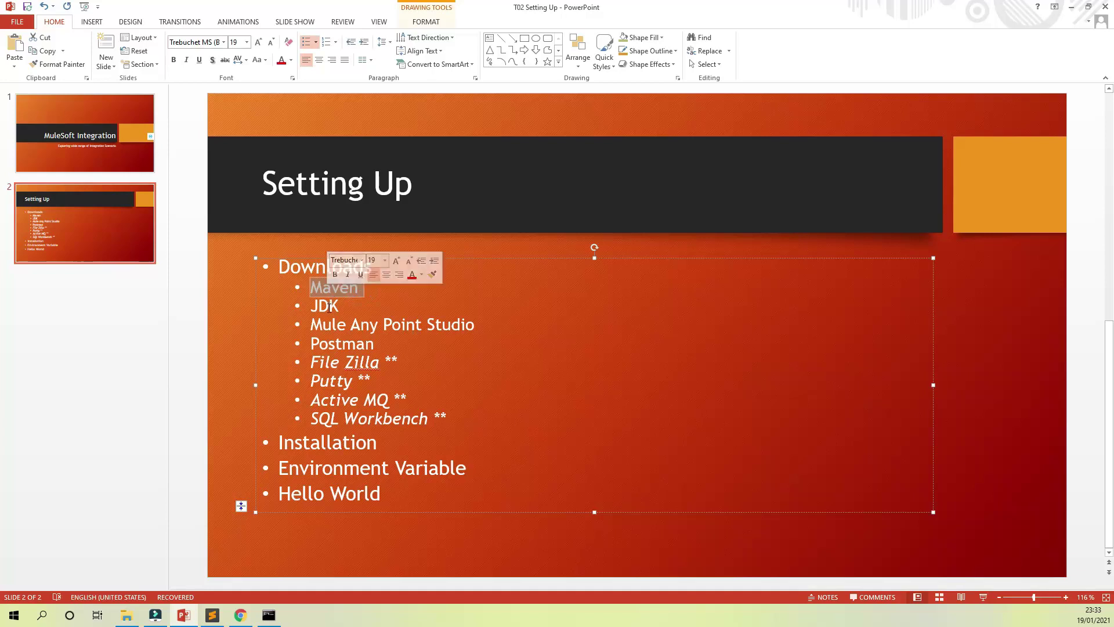
pyautogui.click(327, 309)
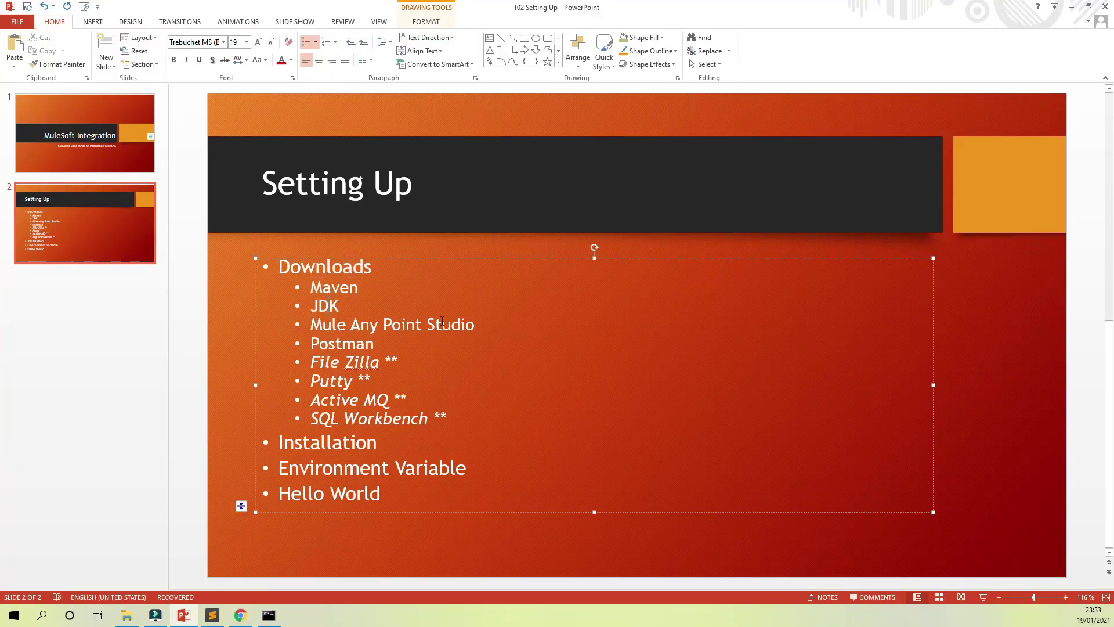
pyautogui.doubleClick(473, 323)
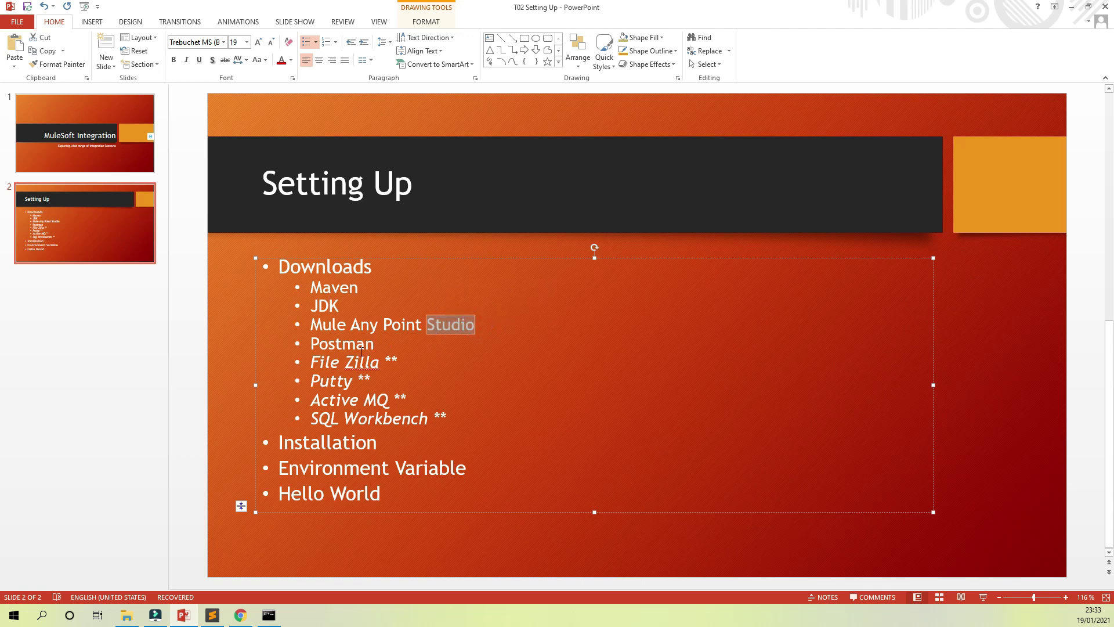
pyautogui.click(343, 349)
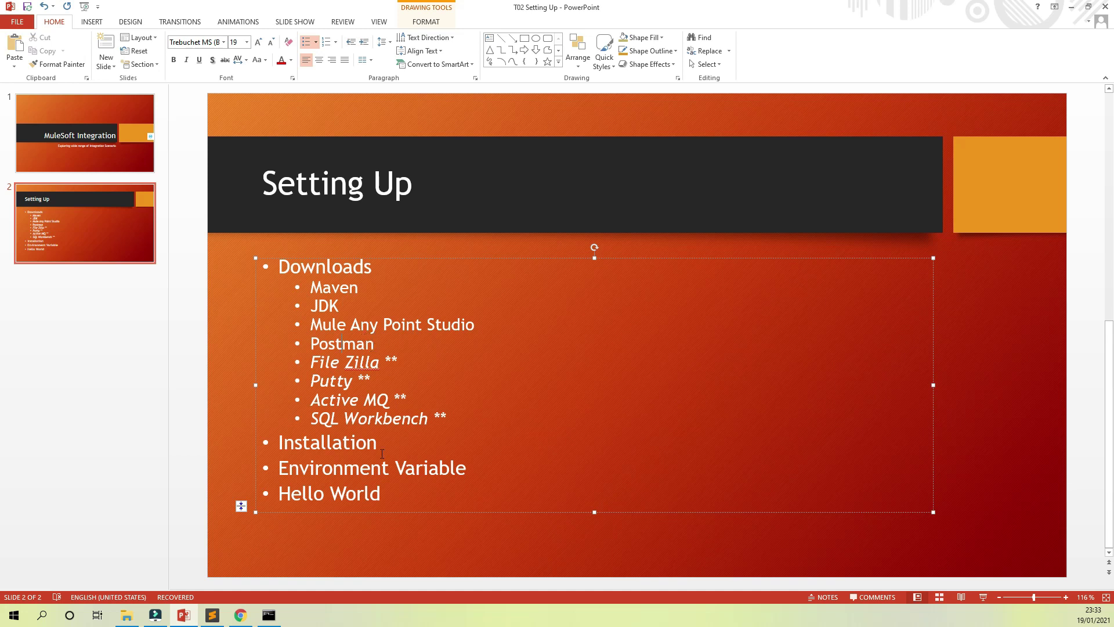
# In File Explorer, open the Downloads folder and run the Postman-win64-7.36.1-Setup installer
pyautogui.click(130, 617)
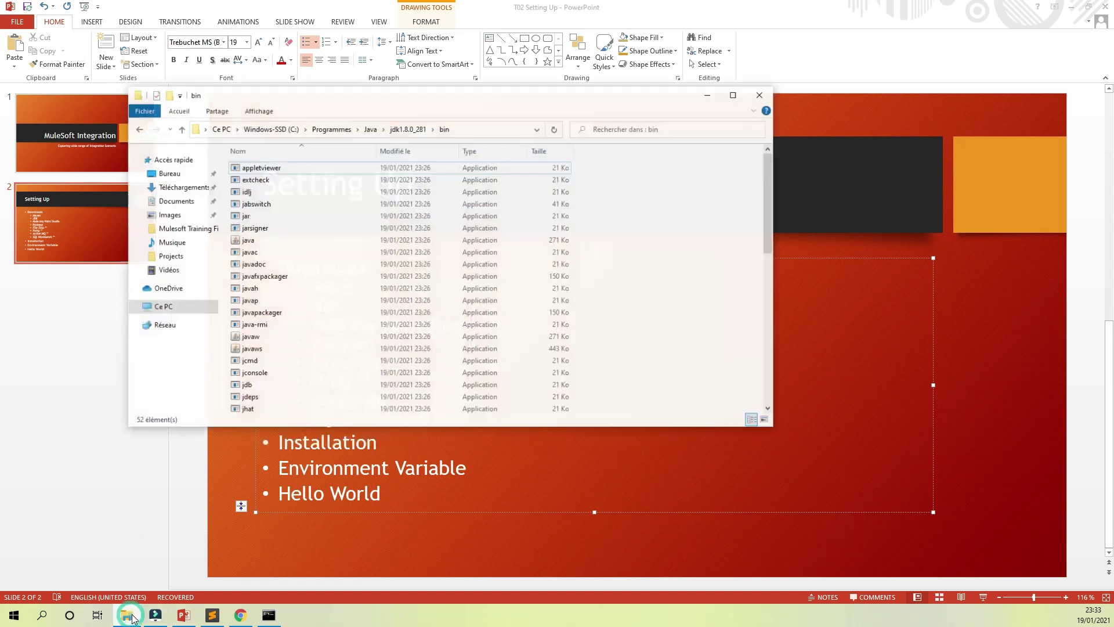
pyautogui.click(171, 180)
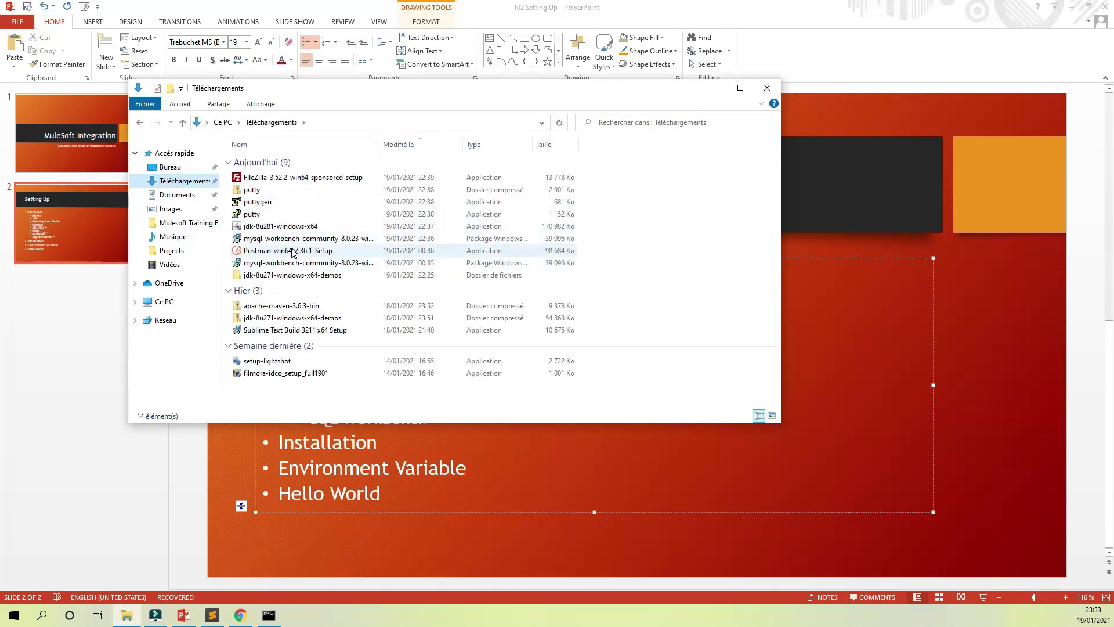
pyautogui.doubleClick(293, 251)
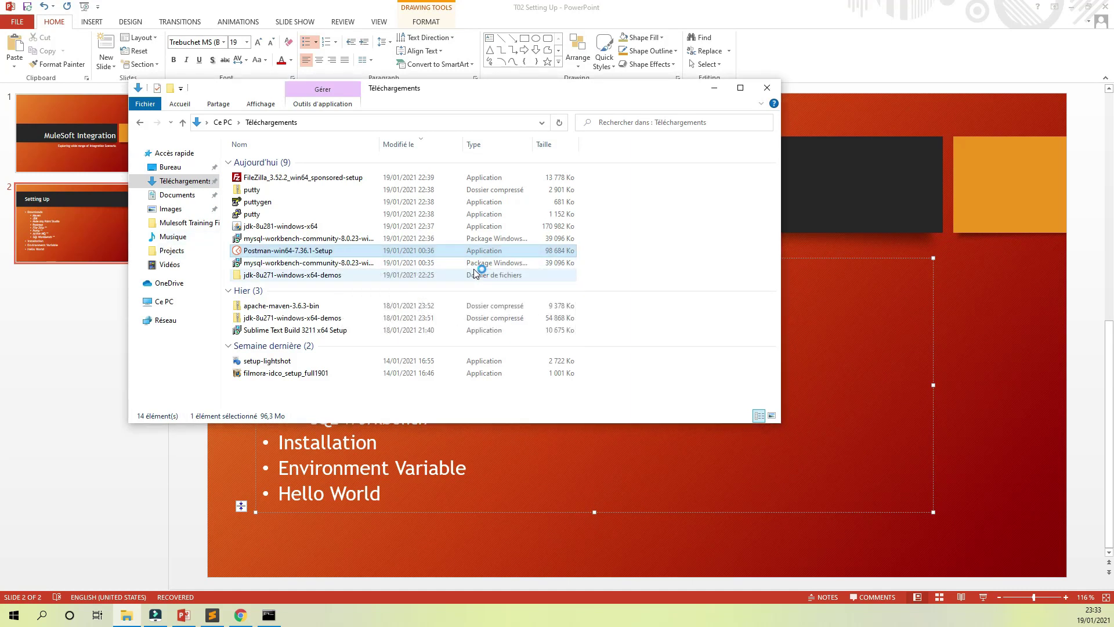
pyautogui.click(844, 314)
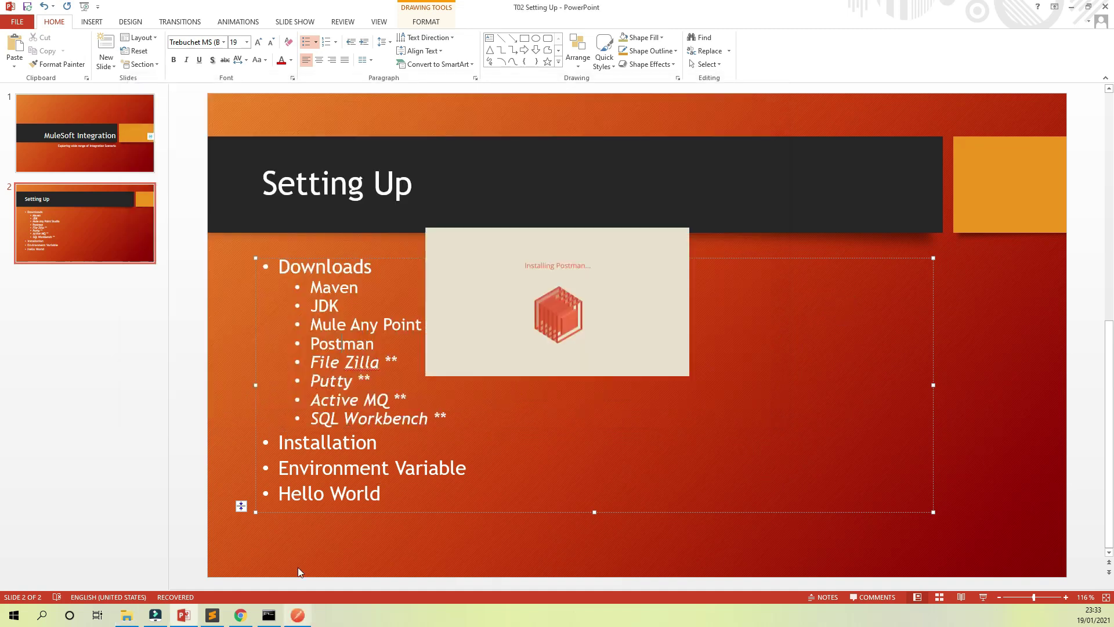